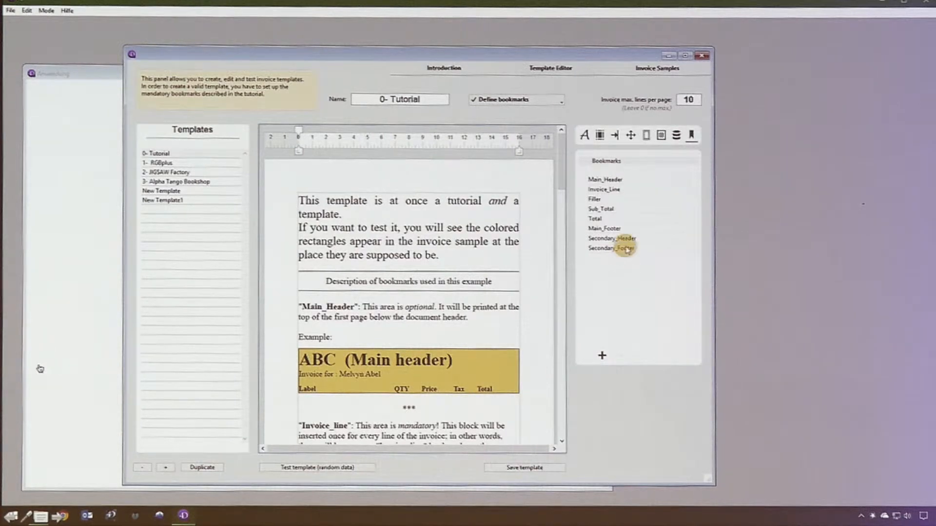
Jump to the Main_Header, Invoice_Line and Secondary_Footer bookmarks to view the area each one covers in the tutorial template.
{"action": "left_click", "coordinate": [611, 179]}
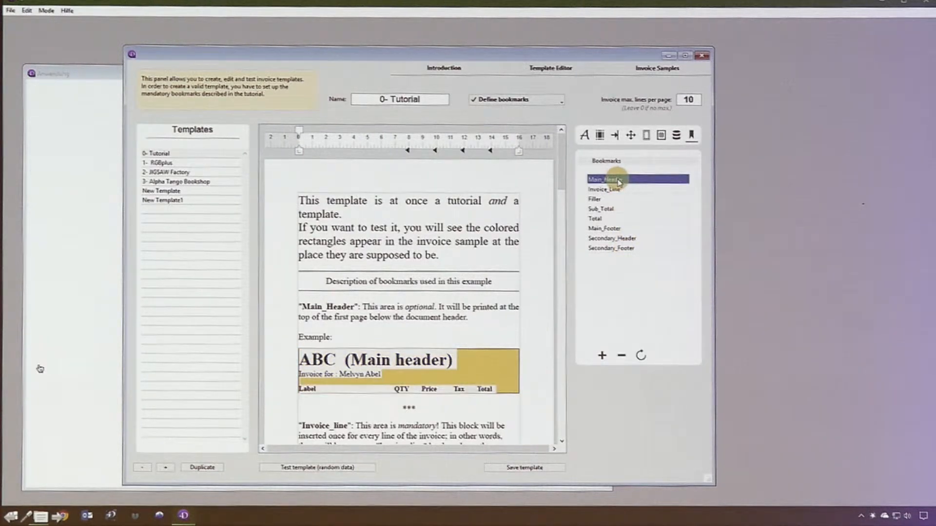
{"action": "left_click", "coordinate": [544, 129]}
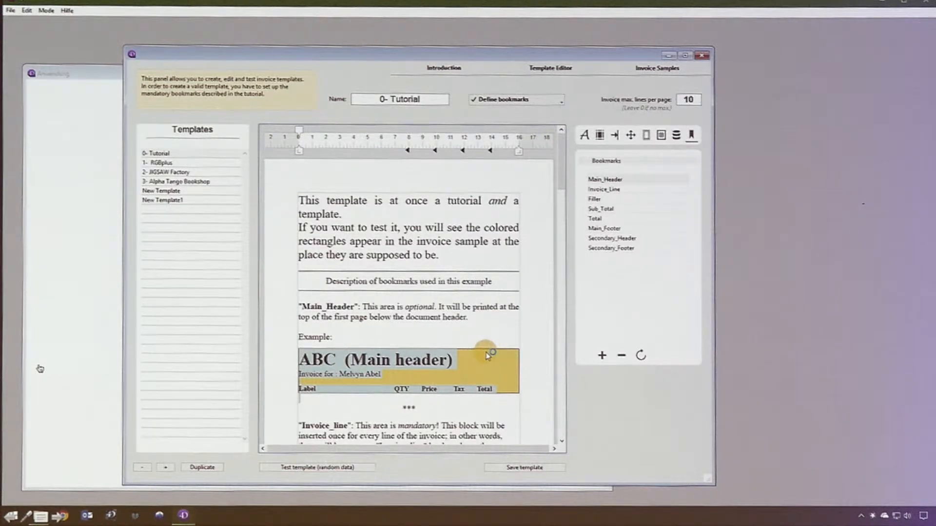
{"action": "left_click", "coordinate": [610, 190]}
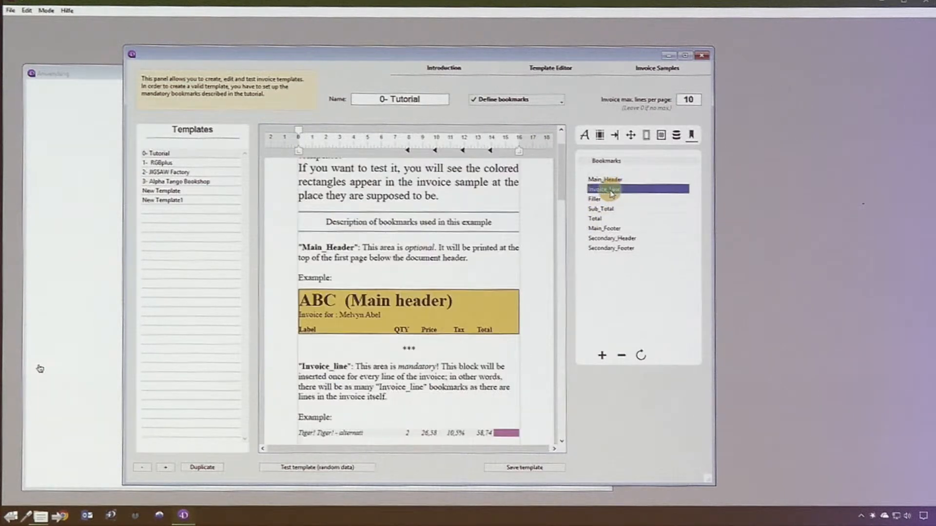
{"action": "left_click", "coordinate": [540, 131]}
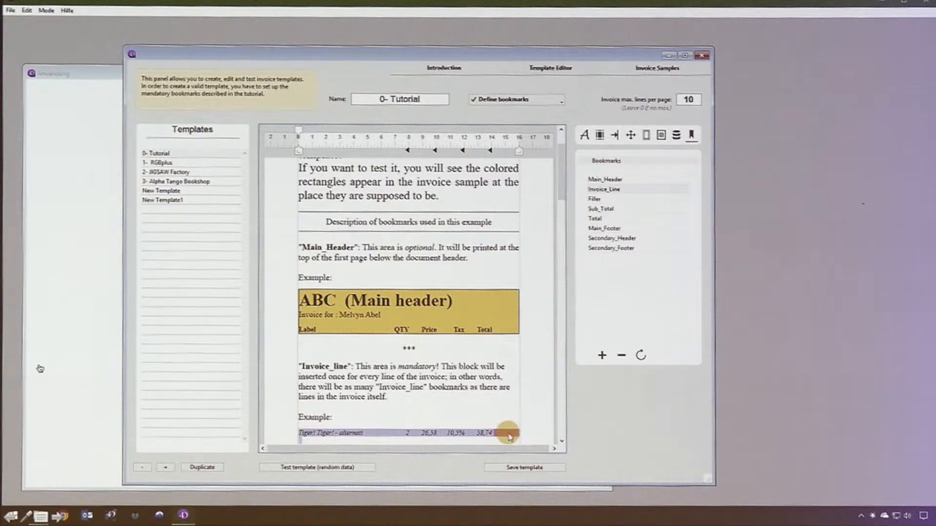
{"action": "left_click", "coordinate": [609, 250]}
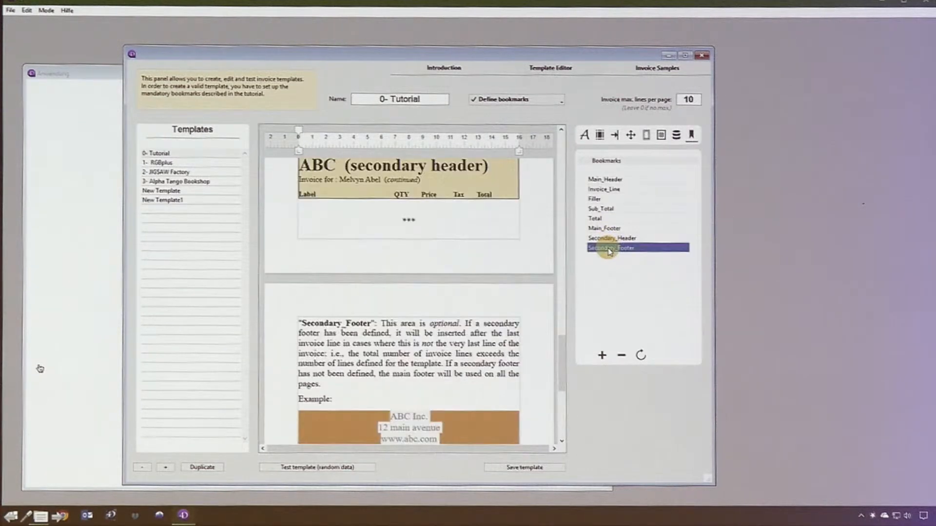
{"action": "left_click", "coordinate": [546, 128]}
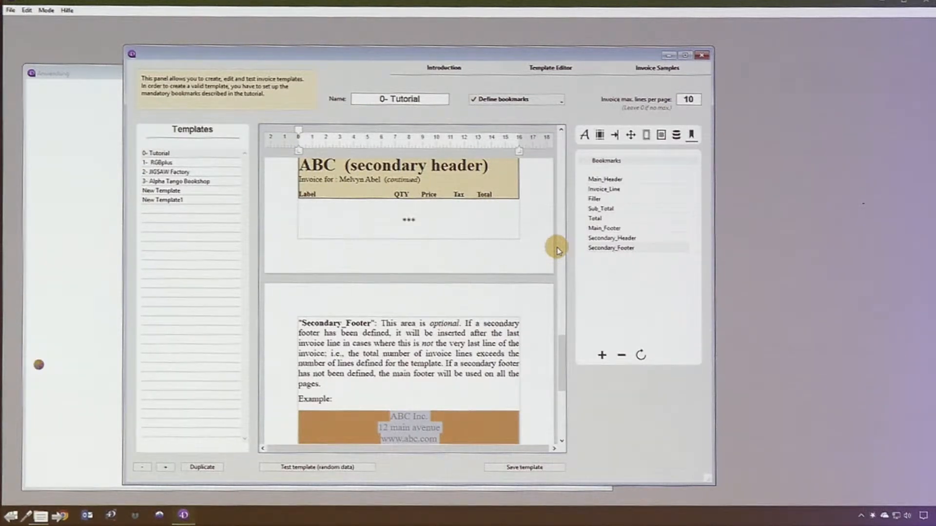
Delete the Main_Header bookmark from the tutorial template.
{"action": "left_click", "coordinate": [607, 179]}
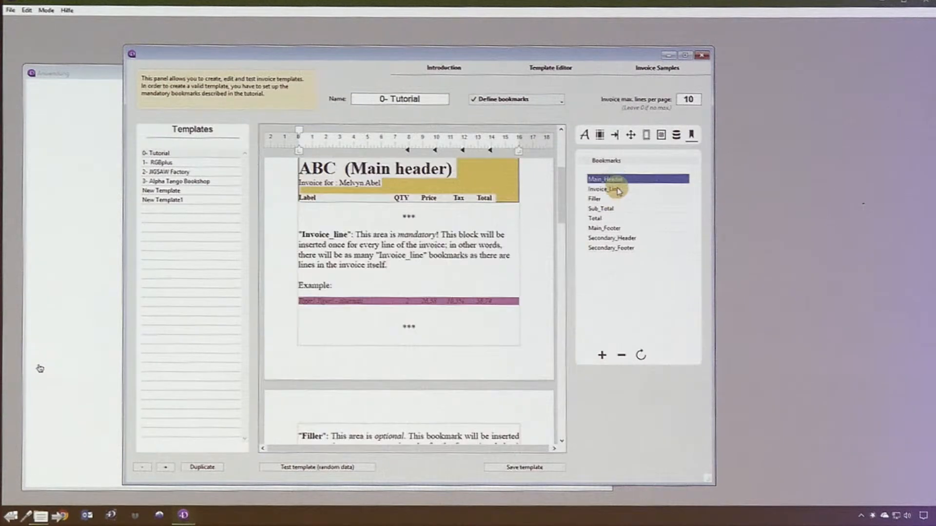
{"action": "left_click", "coordinate": [621, 355]}
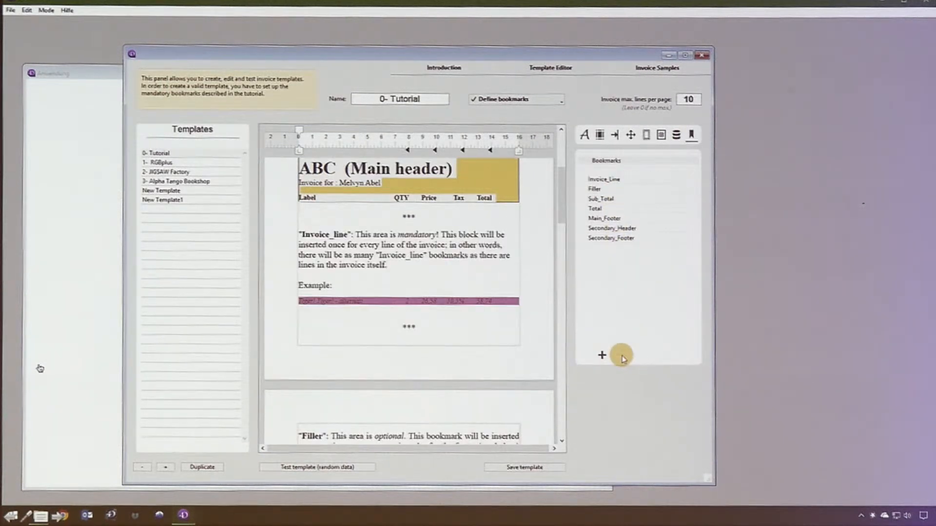
Add a new bookmark covering the introductory paragraphs at the start of the tutorial template, keeping its default name.
{"action": "scroll", "coordinate": [505, 338], "scroll_direction": "up", "scroll_amount": 4}
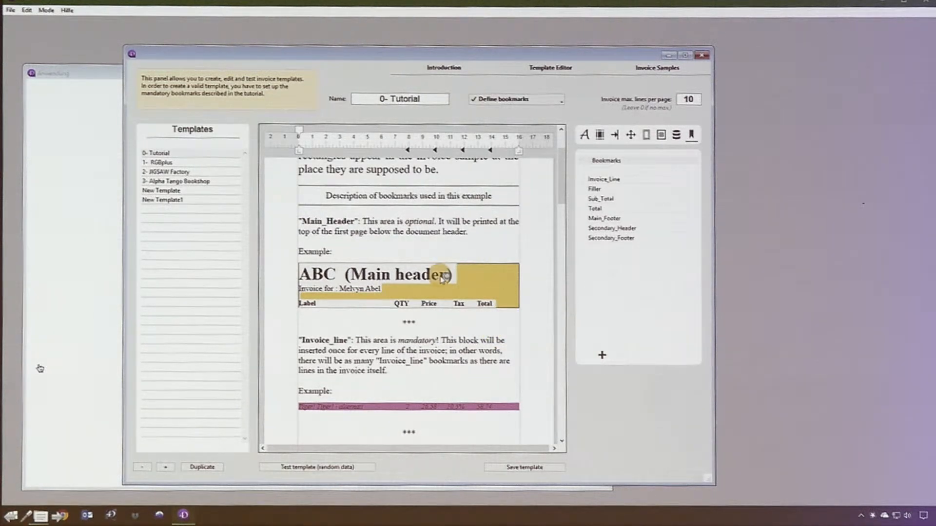
{"action": "left_click", "coordinate": [421, 211]}
{"action": "scroll", "coordinate": [379, 227], "scroll_direction": "up", "scroll_amount": 3}
{"action": "left_click_drag", "start_coordinate": [458, 227], "coordinate": [288, 167]}
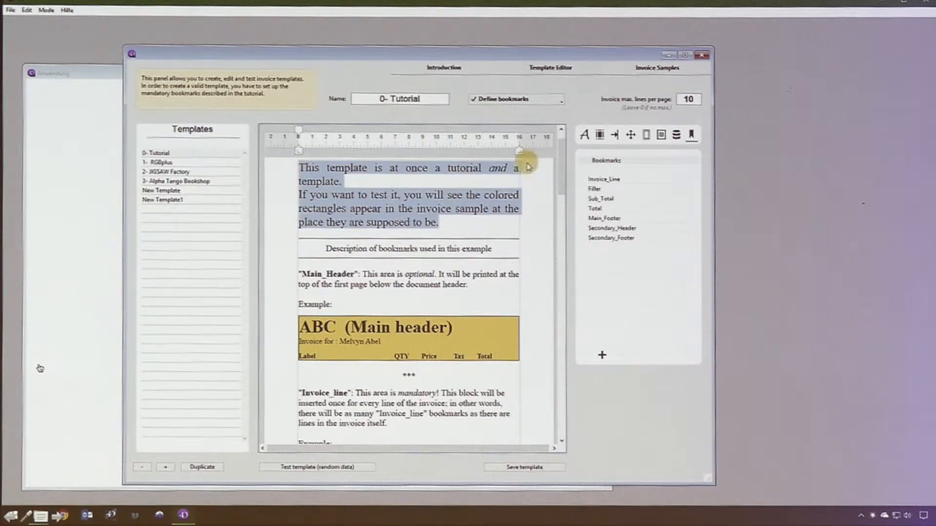
{"action": "left_click", "coordinate": [602, 356]}
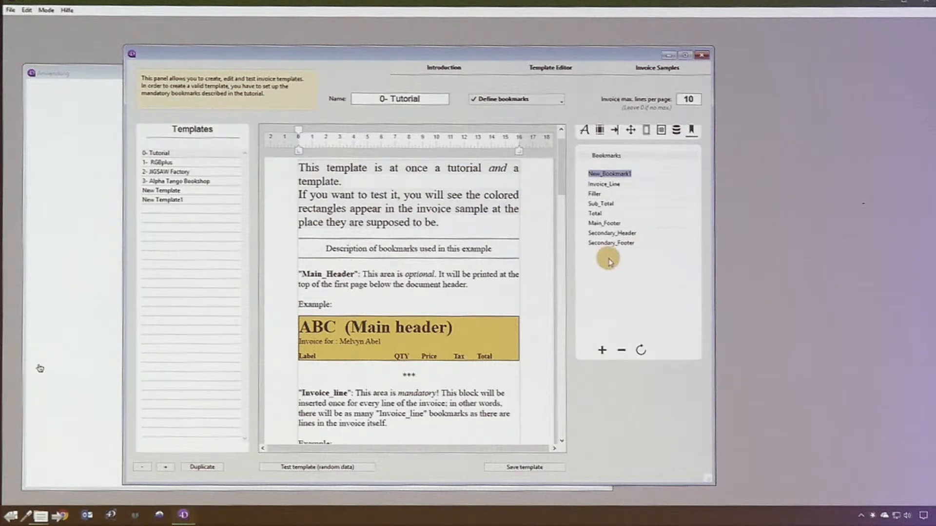
{"action": "left_click", "coordinate": [607, 296]}
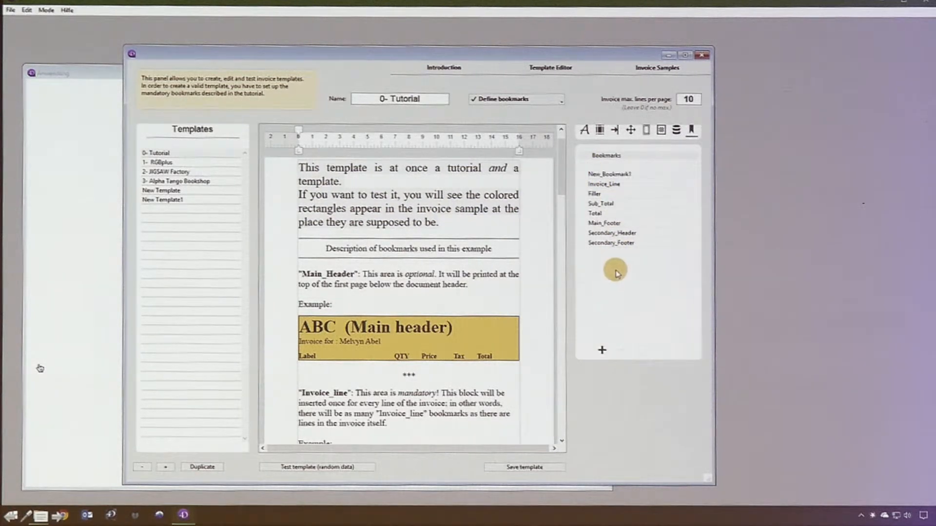
Check the range of New_Bookmark1, jumping to Sub_Total and back to it.
{"action": "left_click", "coordinate": [614, 175]}
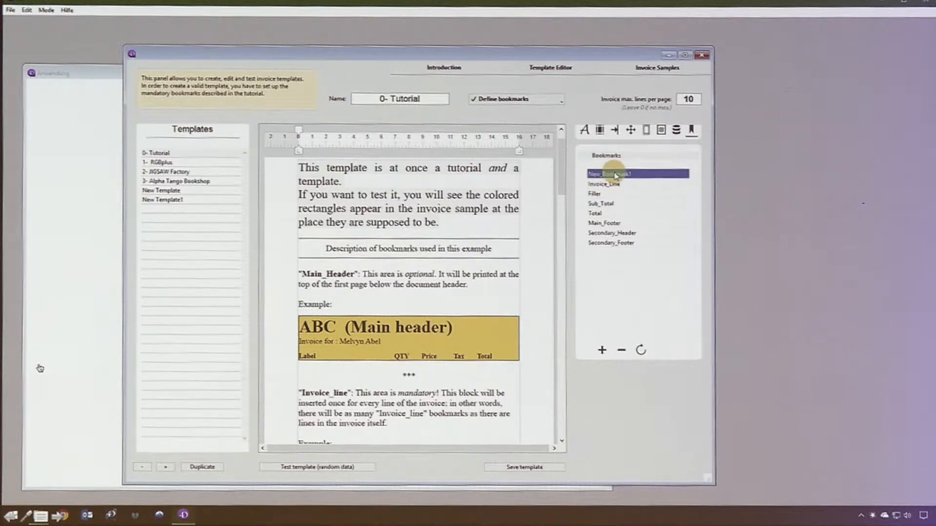
{"action": "left_click", "coordinate": [550, 132]}
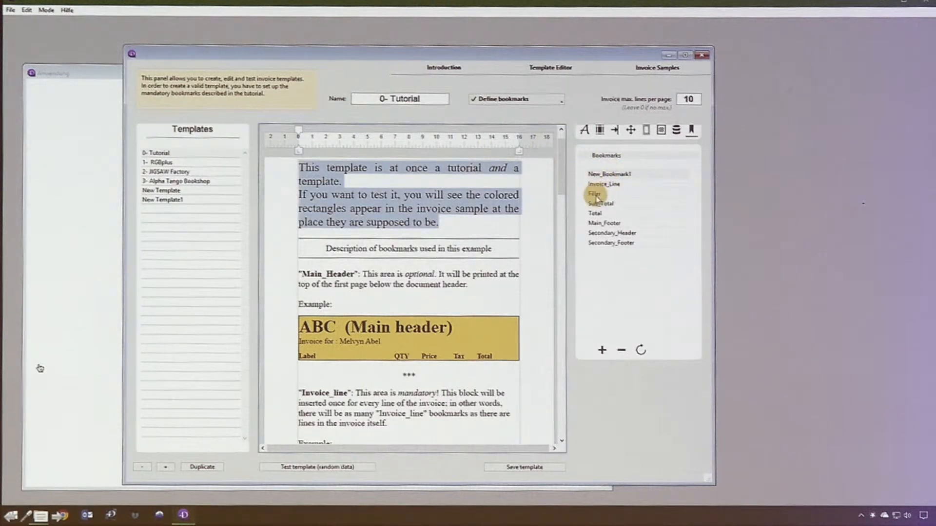
{"action": "left_click", "coordinate": [612, 205]}
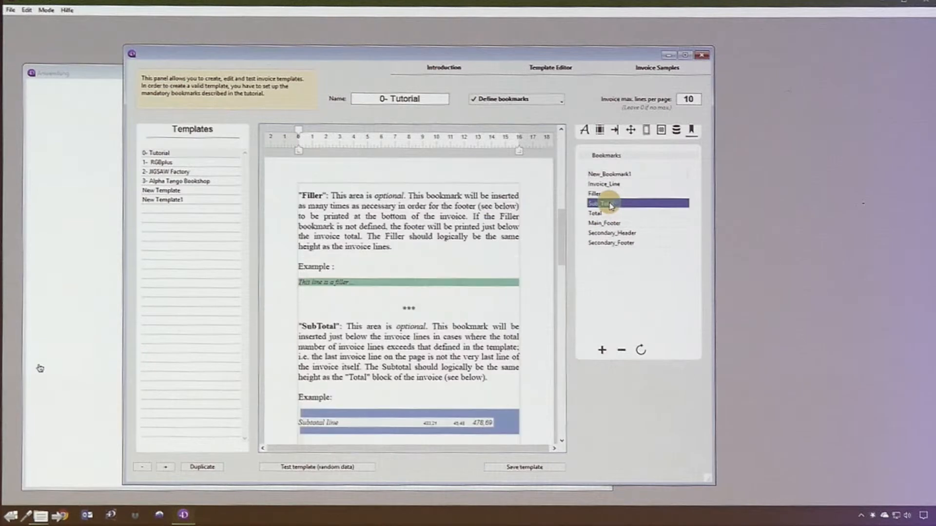
{"action": "left_click", "coordinate": [614, 176]}
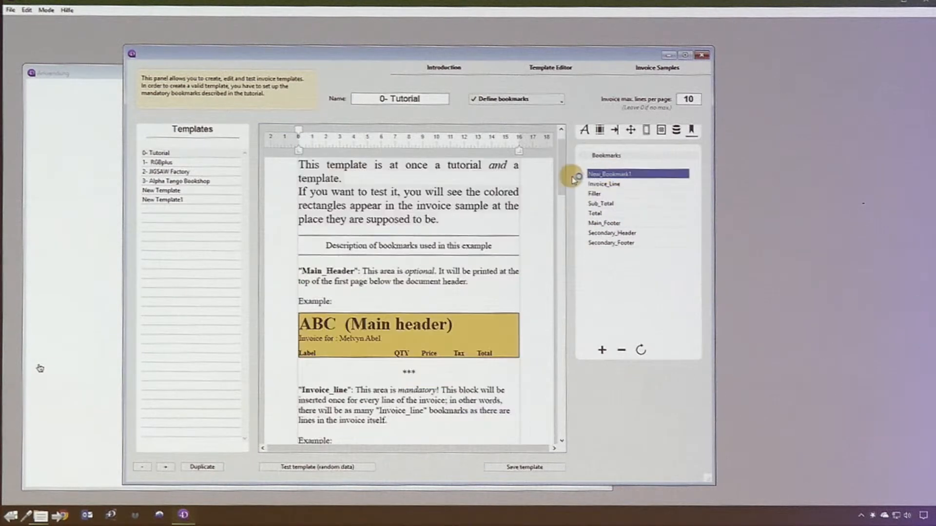
{"action": "left_click", "coordinate": [537, 130]}
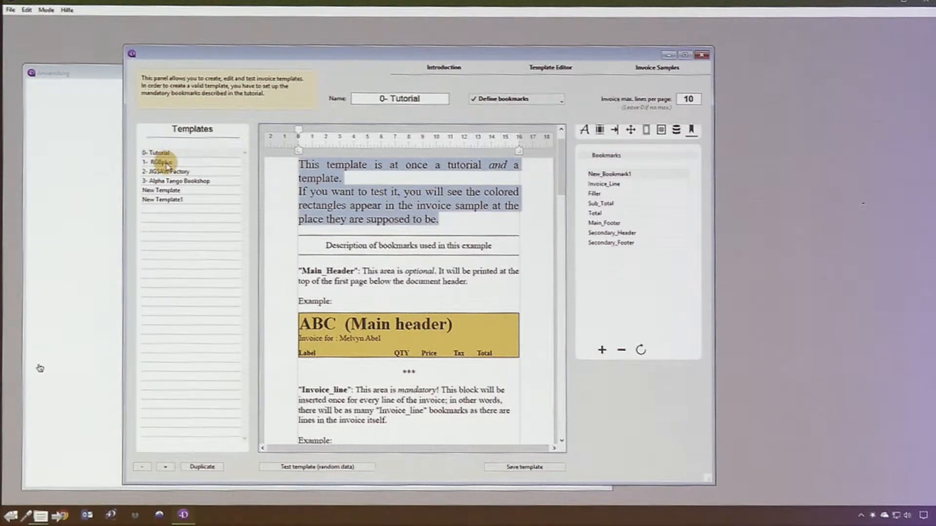
Open the 2- JIGSAW Factory template and delete all of its bookmarks, from Main_Header through Total.
{"action": "left_click", "coordinate": [162, 173]}
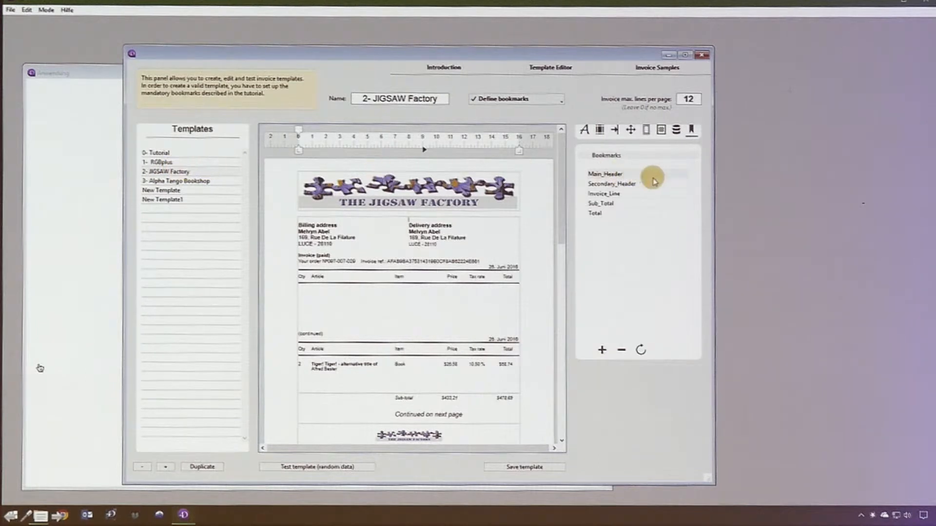
{"action": "left_click", "coordinate": [606, 174]}
{"action": "left_click", "coordinate": [621, 350]}
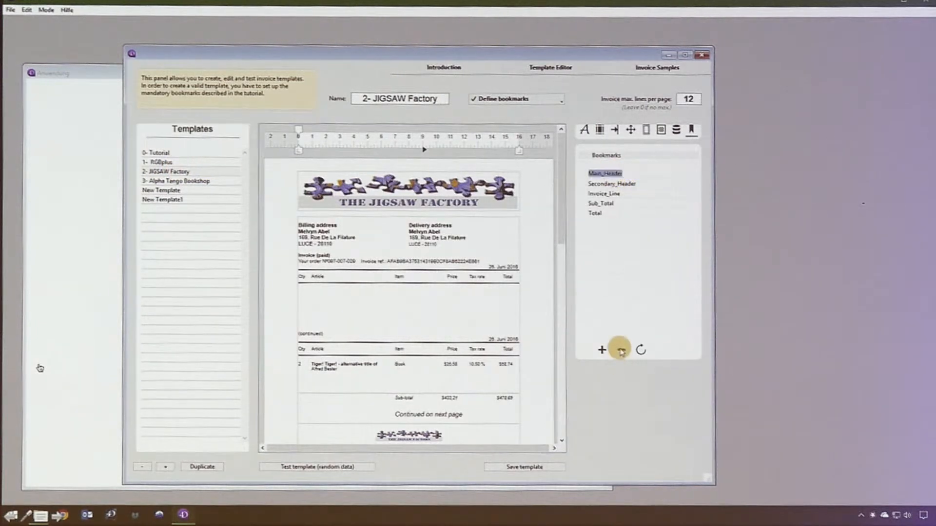
{"action": "left_click", "coordinate": [597, 175]}
{"action": "left_click", "coordinate": [619, 348]}
{"action": "left_click", "coordinate": [604, 174]}
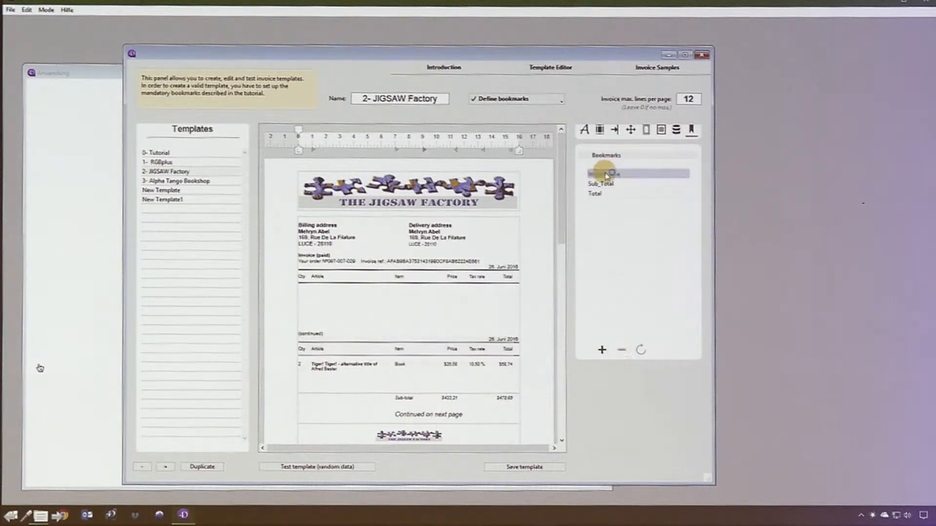
{"action": "left_click", "coordinate": [621, 350]}
{"action": "left_click", "coordinate": [605, 174]}
{"action": "left_click", "coordinate": [621, 349]}
{"action": "left_click", "coordinate": [617, 174]}
{"action": "left_click", "coordinate": [621, 350]}
Examine the JIGSAW Factory template's layout across both pages, from the address block to the total and footer areas.
{"action": "left_click_drag", "start_coordinate": [560, 292], "coordinate": [564, 146]}
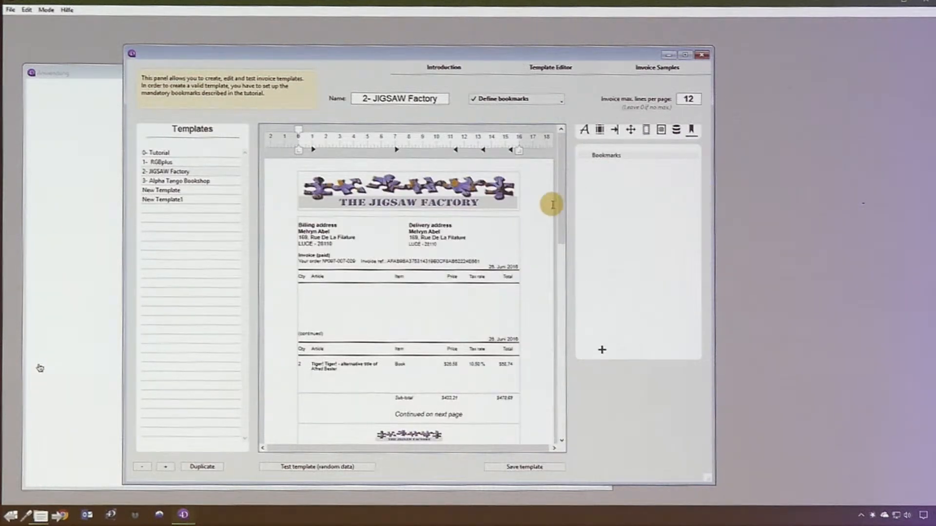
{"action": "scroll", "coordinate": [545, 215], "scroll_direction": "down", "scroll_amount": 3}
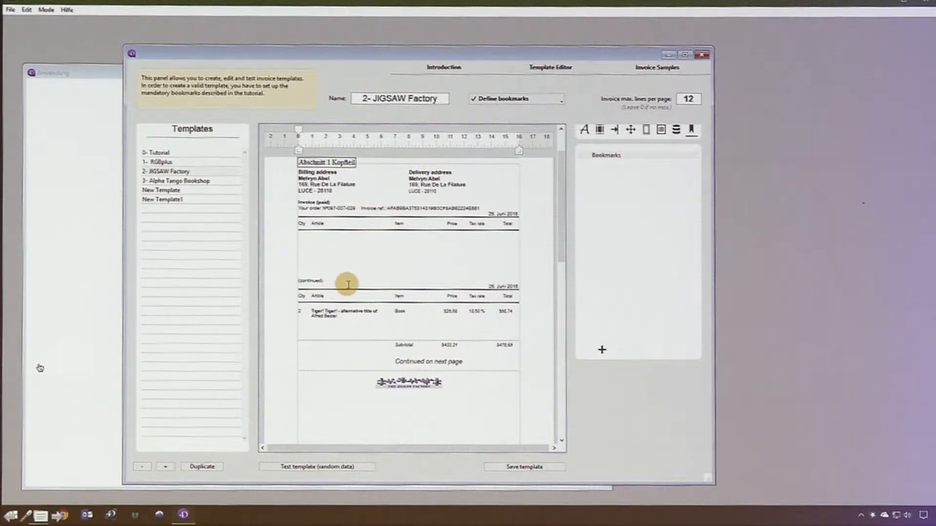
{"action": "scroll", "coordinate": [348, 284], "scroll_direction": "down", "scroll_amount": 4}
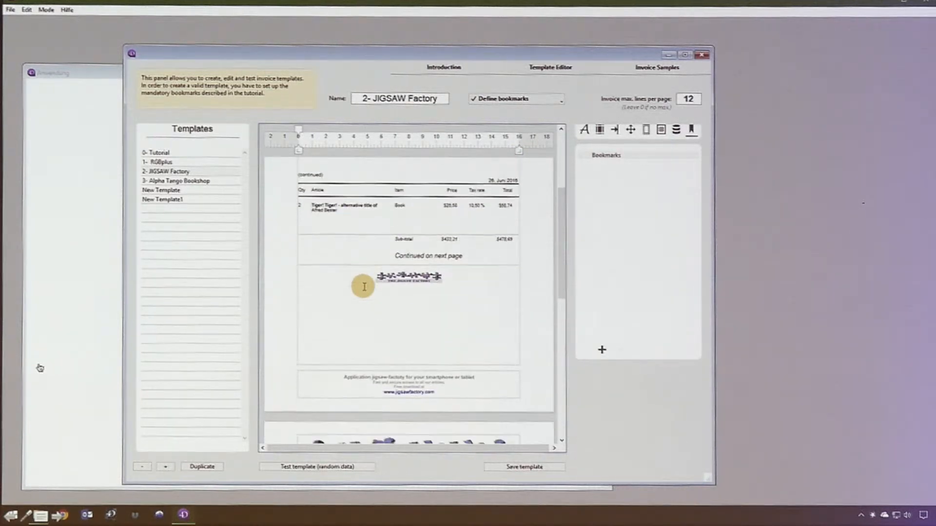
{"action": "scroll", "coordinate": [363, 286], "scroll_direction": "down", "scroll_amount": 8}
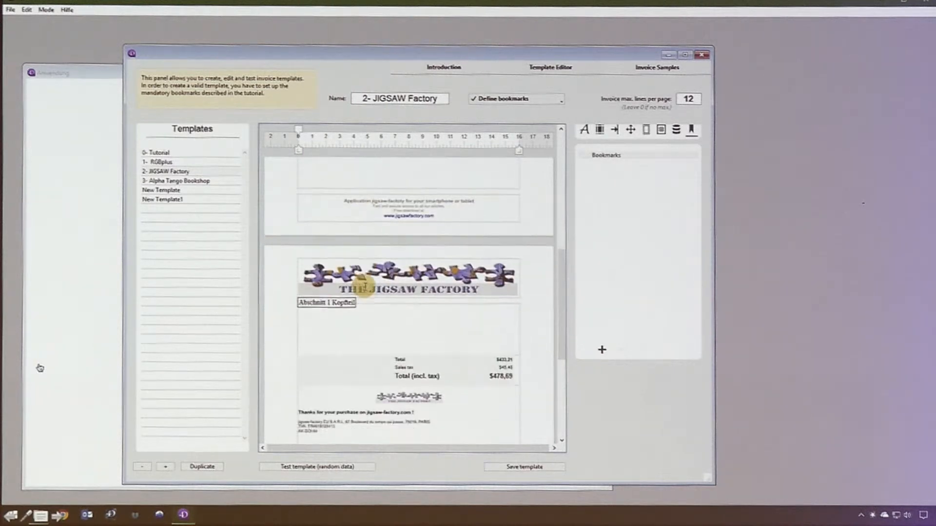
{"action": "scroll", "coordinate": [365, 287], "scroll_direction": "down", "scroll_amount": 1}
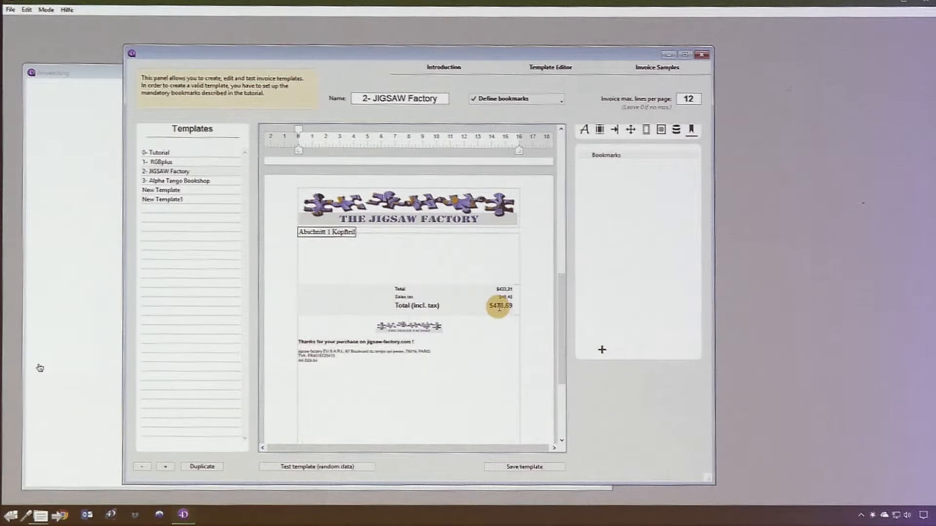
{"action": "scroll", "coordinate": [365, 284], "scroll_direction": "up", "scroll_amount": 9}
{"action": "scroll", "coordinate": [362, 286], "scroll_direction": "down", "scroll_amount": 1}
{"action": "scroll", "coordinate": [364, 287], "scroll_direction": "down", "scroll_amount": 6}
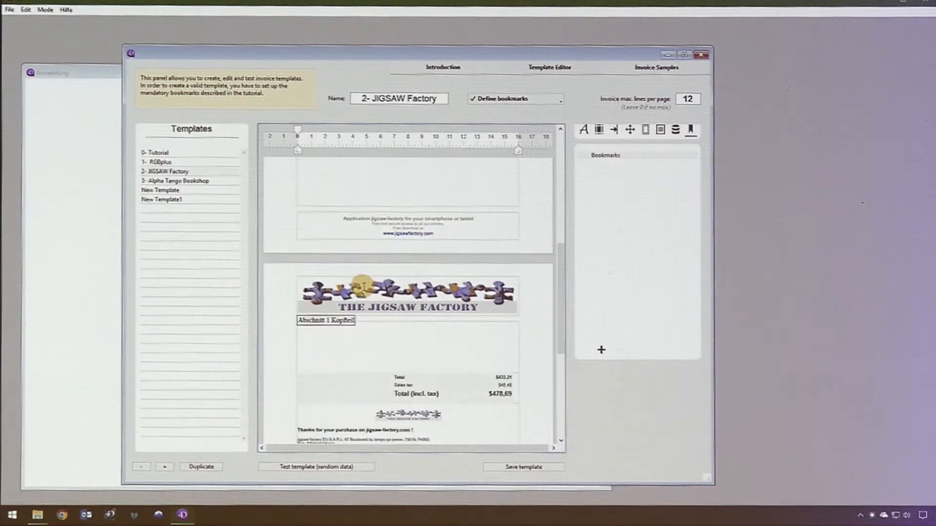
{"action": "scroll", "coordinate": [364, 286], "scroll_direction": "down", "scroll_amount": 1}
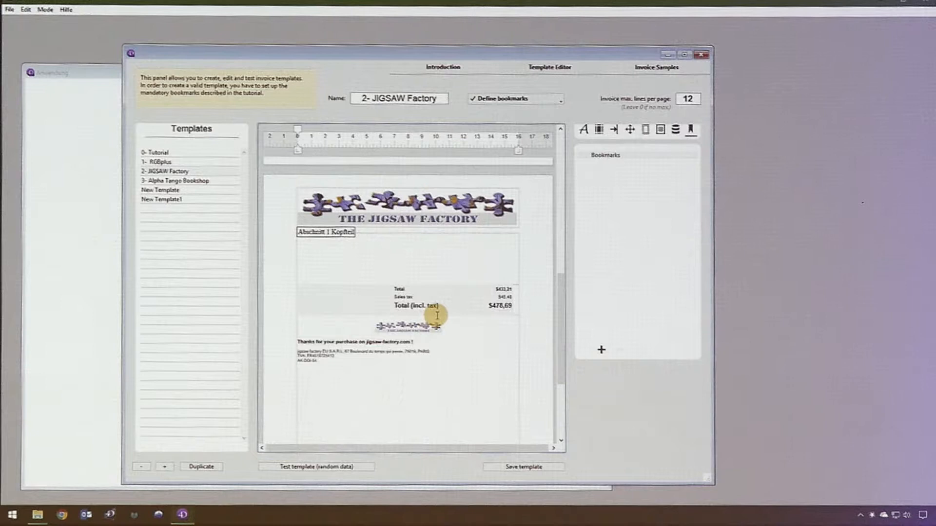
{"action": "scroll", "coordinate": [437, 315], "scroll_direction": "up", "scroll_amount": 8}
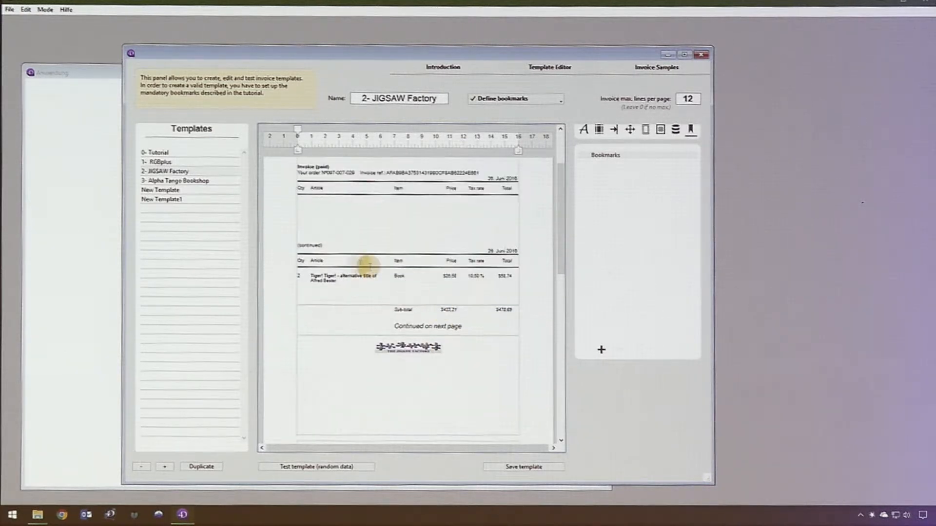
Highlight the "(continued)" line of the secondary header and the sub-total block with "Continued on next page" for inspection.
{"action": "left_click_drag", "start_coordinate": [328, 247], "coordinate": [299, 247]}
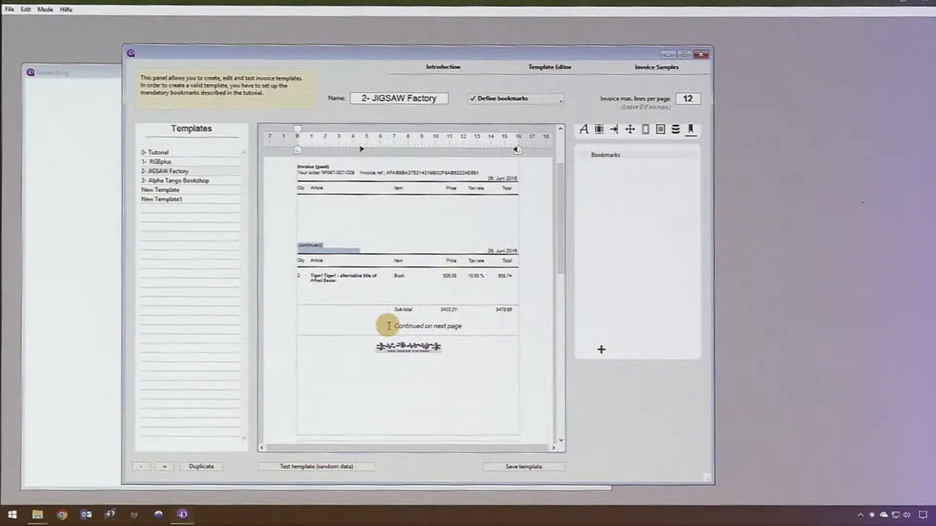
{"action": "left_click_drag", "start_coordinate": [387, 308], "coordinate": [460, 327]}
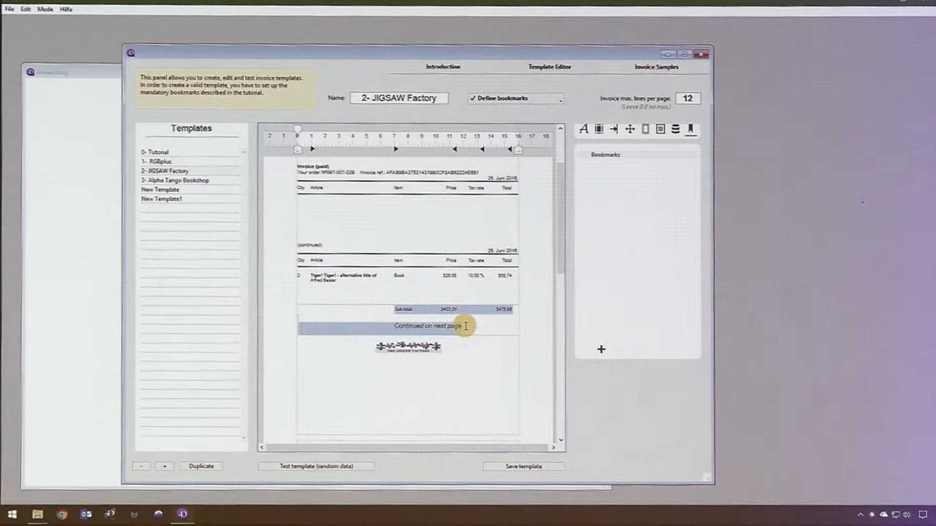
{"action": "left_click", "coordinate": [533, 333]}
{"action": "scroll", "coordinate": [532, 333], "scroll_direction": "up", "scroll_amount": 3}
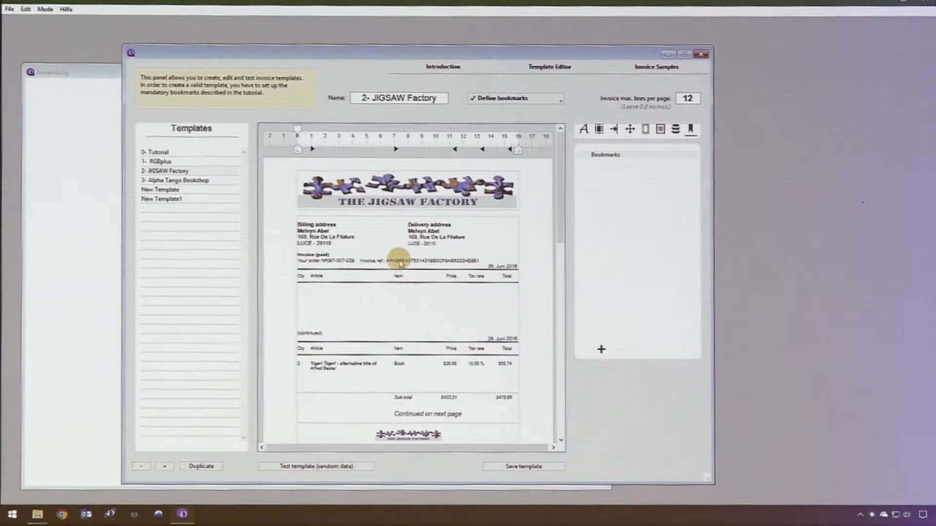
Define the block from the billing and delivery addresses through the first row of column headings as the Main Header bookmark.
{"action": "left_click_drag", "start_coordinate": [415, 293], "coordinate": [294, 226]}
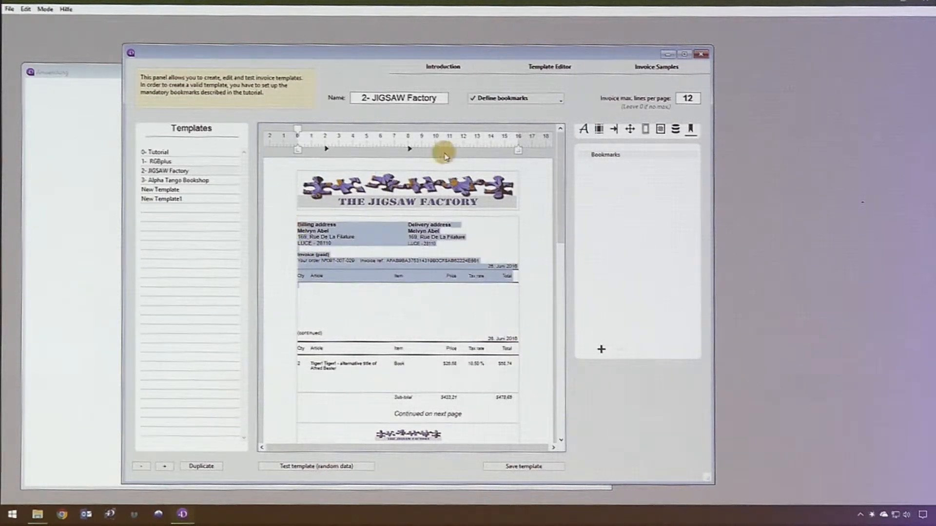
{"action": "left_click", "coordinate": [534, 101]}
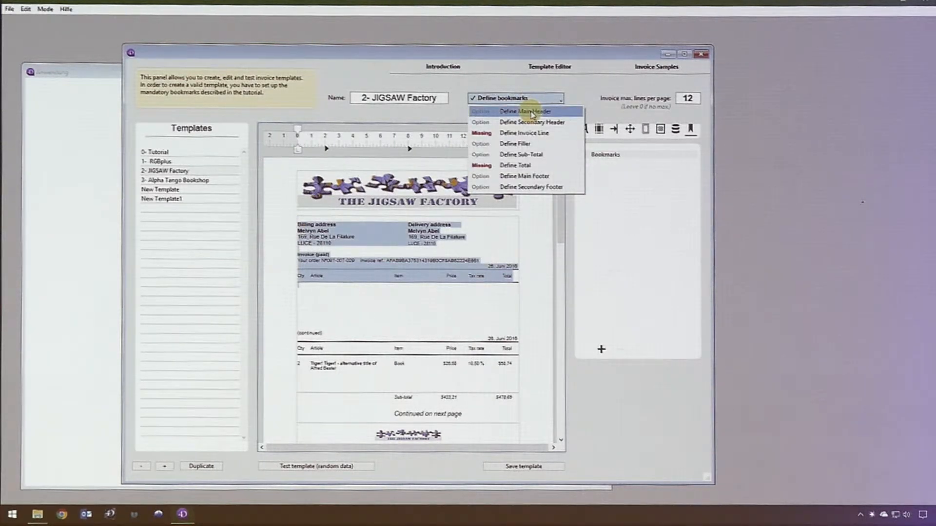
{"action": "left_click", "coordinate": [532, 113]}
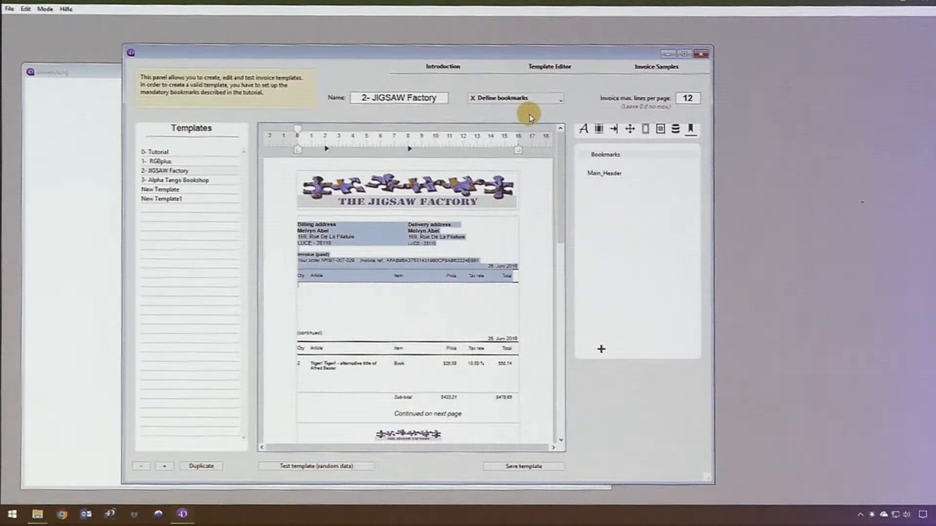
{"action": "left_click", "coordinate": [540, 170]}
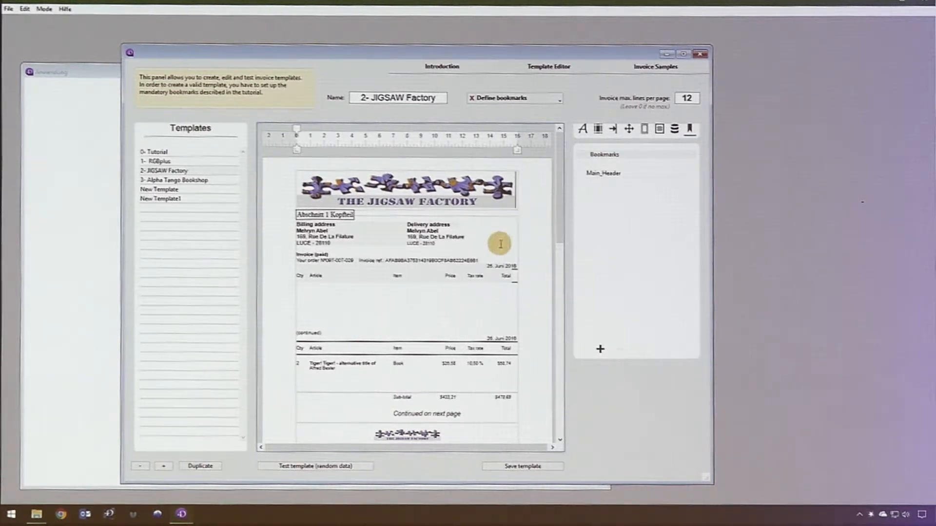
Define the block from the "(continued)" line through the second row of column headings as the Secondary Header bookmark.
{"action": "left_click_drag", "start_coordinate": [308, 361], "coordinate": [276, 331]}
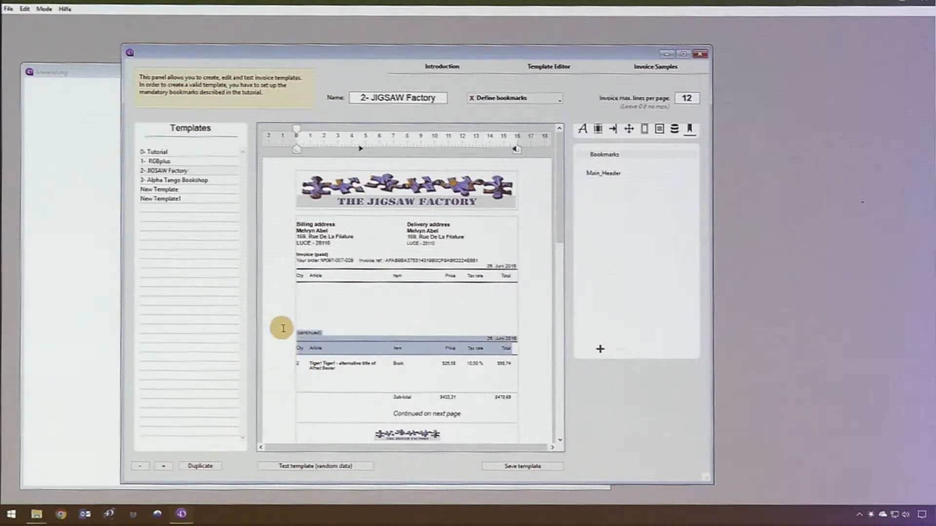
{"action": "left_click", "coordinate": [528, 100]}
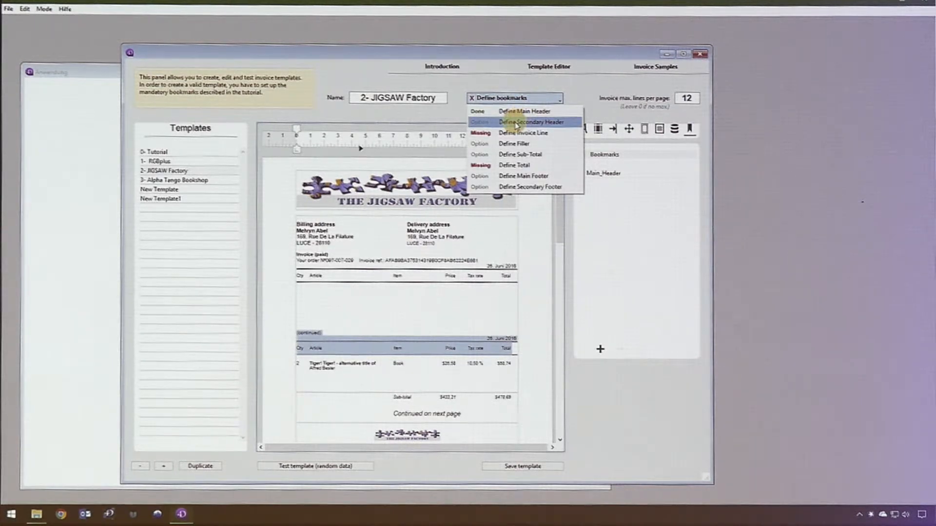
{"action": "left_click", "coordinate": [517, 122]}
Define the article row below the second column headings, from its quantity through the author name, as the Invoice Line bookmark.
{"action": "scroll", "coordinate": [481, 251], "scroll_direction": "down", "scroll_amount": 1}
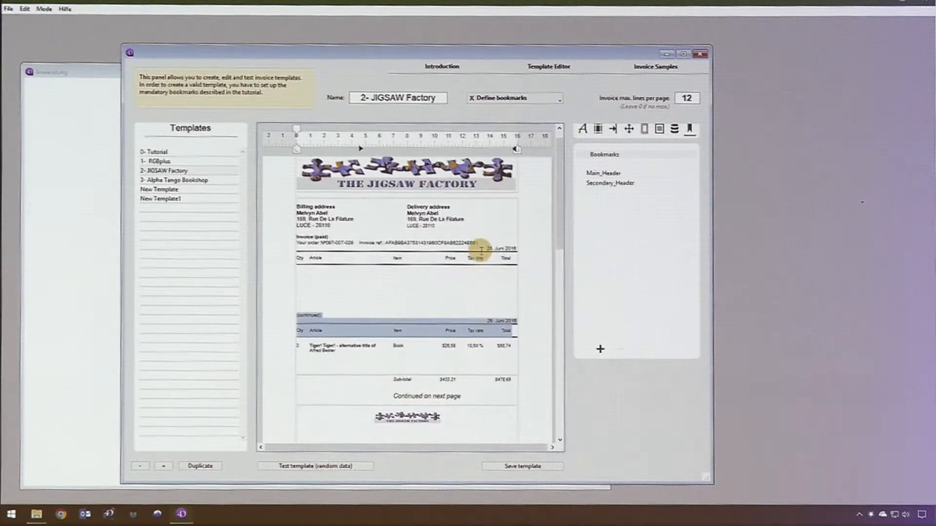
{"action": "scroll", "coordinate": [482, 251], "scroll_direction": "down", "scroll_amount": 1}
{"action": "left_click", "coordinate": [296, 328]}
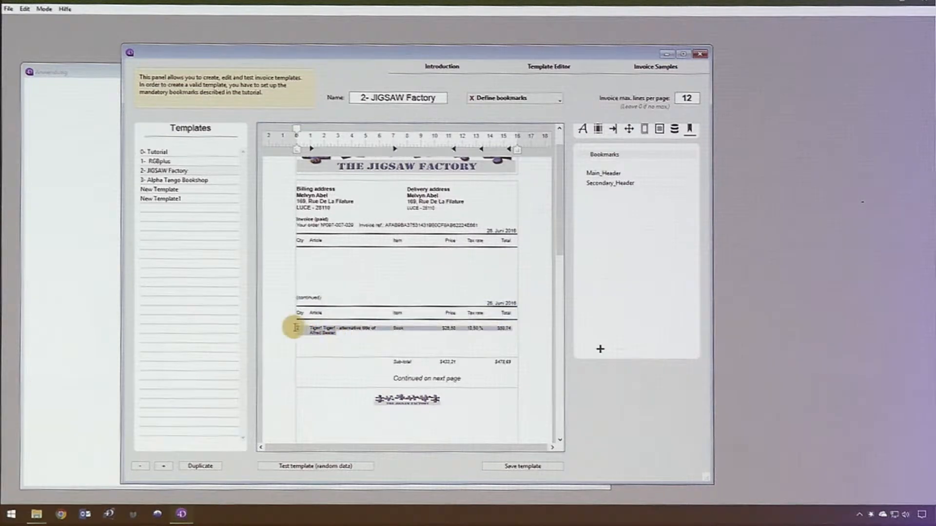
{"action": "left_click", "coordinate": [494, 100]}
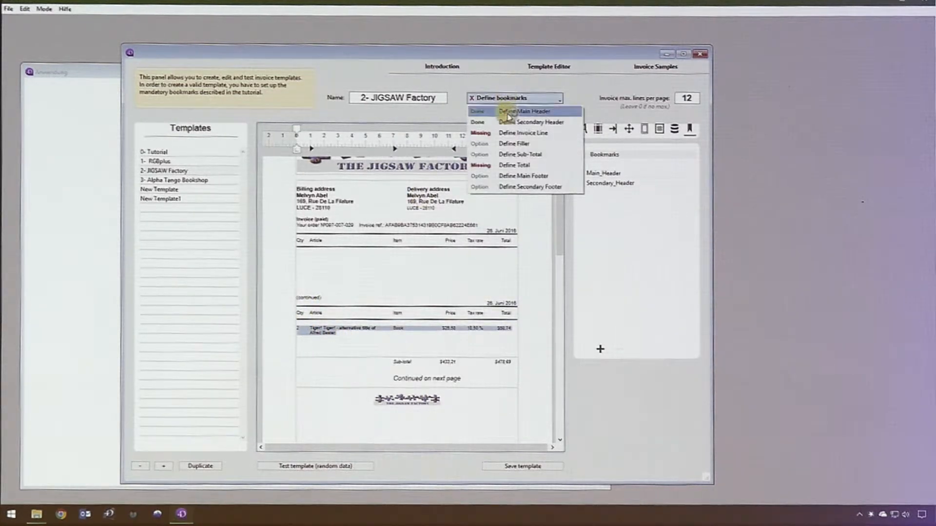
{"action": "left_click", "coordinate": [518, 135]}
Define the block from the sub-total row through "Continued on next page" as the Sub-Total bookmark.
{"action": "scroll", "coordinate": [497, 234], "scroll_direction": "down", "scroll_amount": 4}
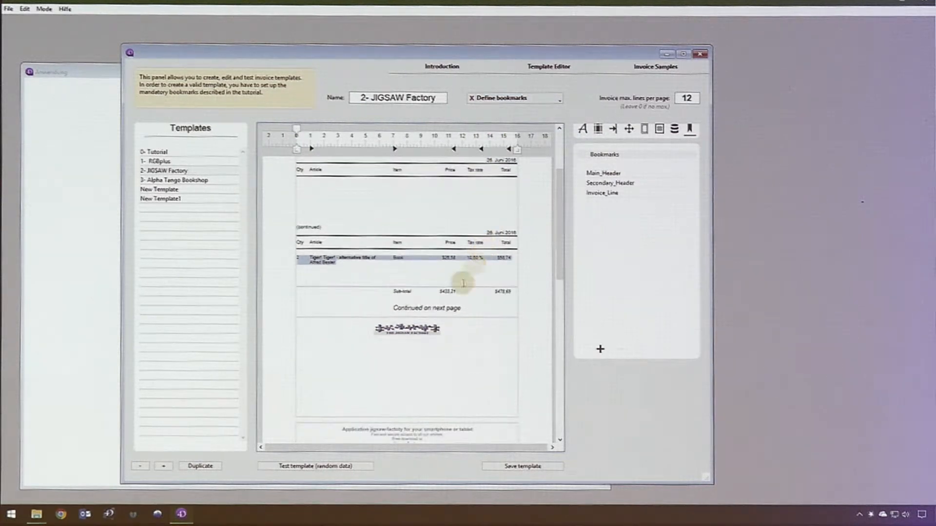
{"action": "left_click_drag", "start_coordinate": [463, 309], "coordinate": [292, 289]}
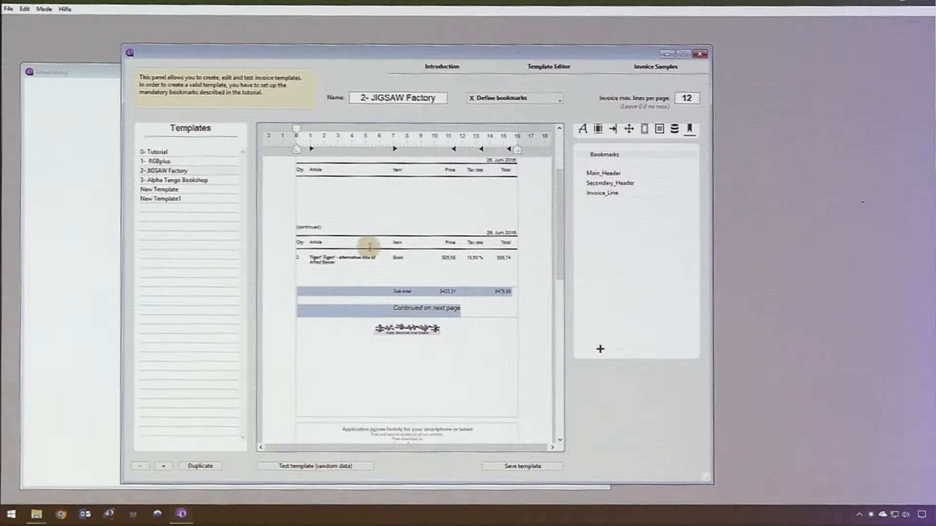
{"action": "left_click", "coordinate": [490, 99]}
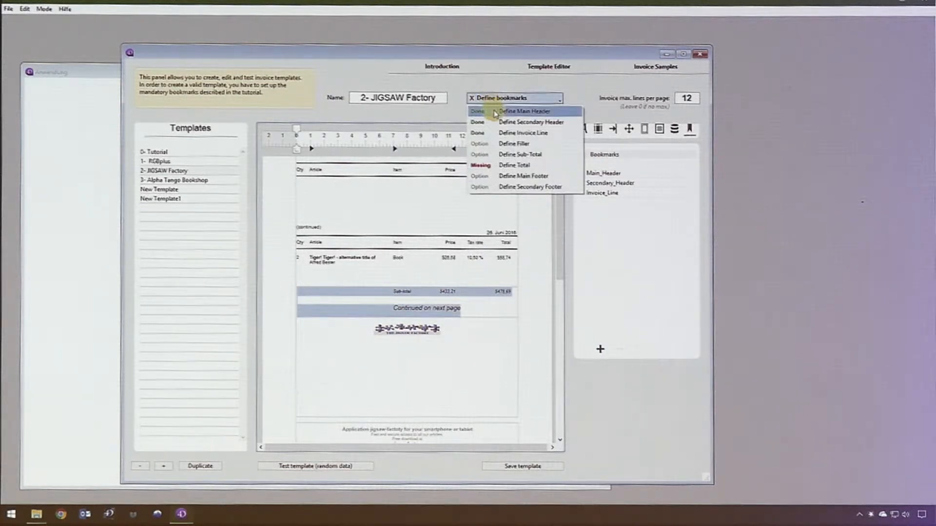
{"action": "left_click", "coordinate": [509, 155]}
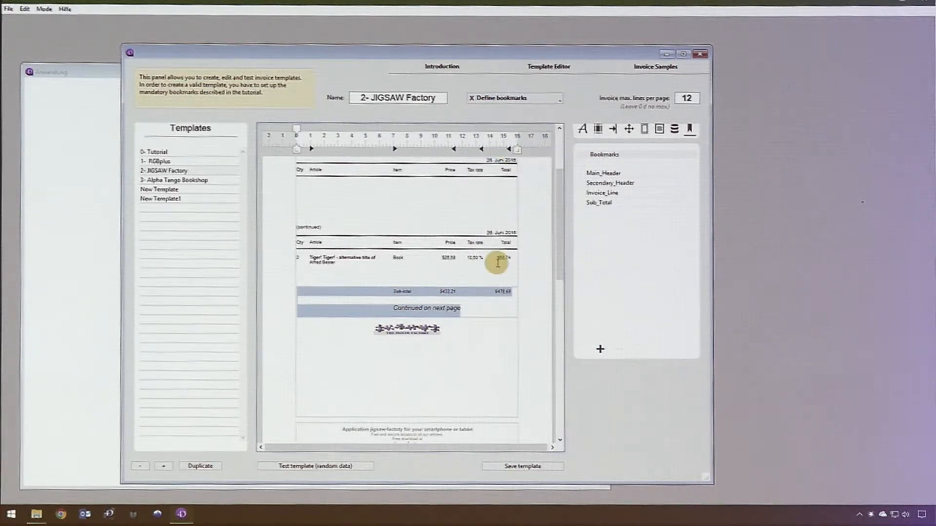
Define the second-page block from the Total rows through the thank-you and company details as the Total bookmark.
{"action": "scroll", "coordinate": [490, 276], "scroll_direction": "down", "scroll_amount": 3}
{"action": "scroll", "coordinate": [490, 278], "scroll_direction": "down", "scroll_amount": 5}
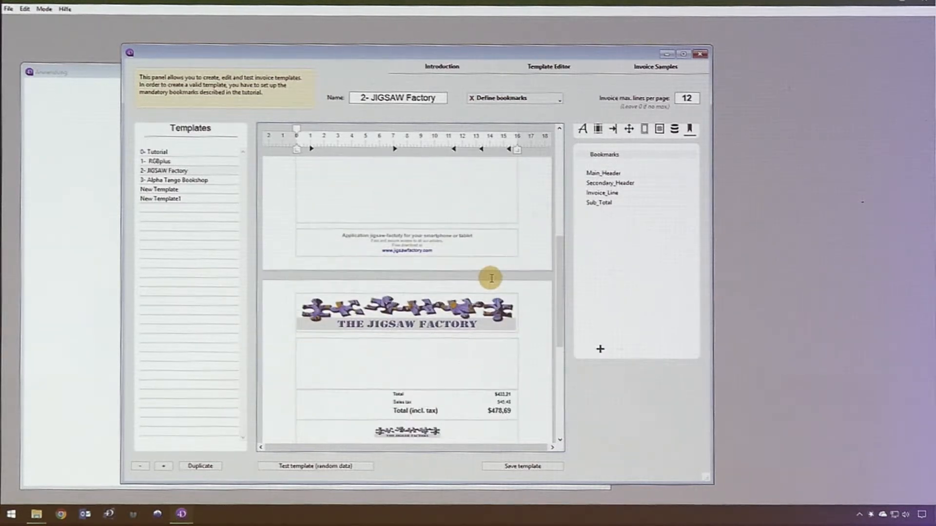
{"action": "left_click_drag", "start_coordinate": [340, 380], "coordinate": [284, 297]}
{"action": "left_click", "coordinate": [507, 98]}
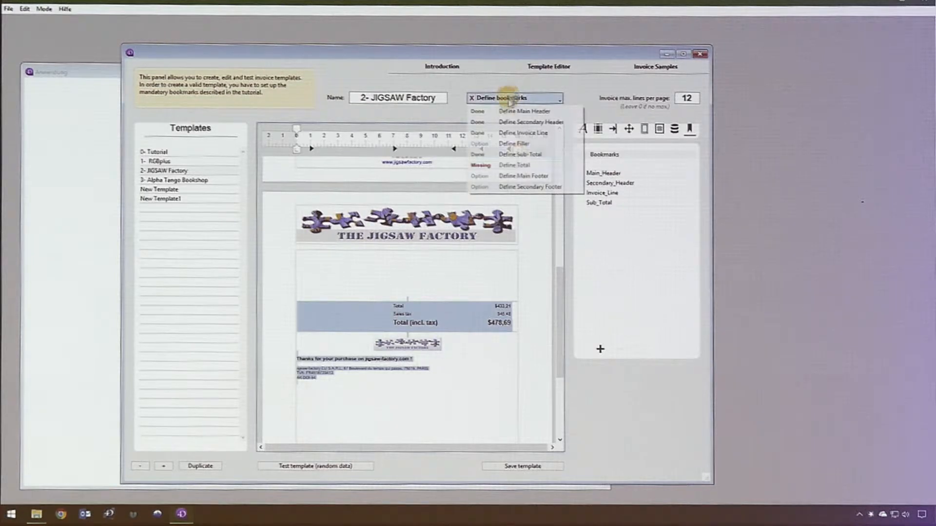
{"action": "left_click", "coordinate": [534, 166]}
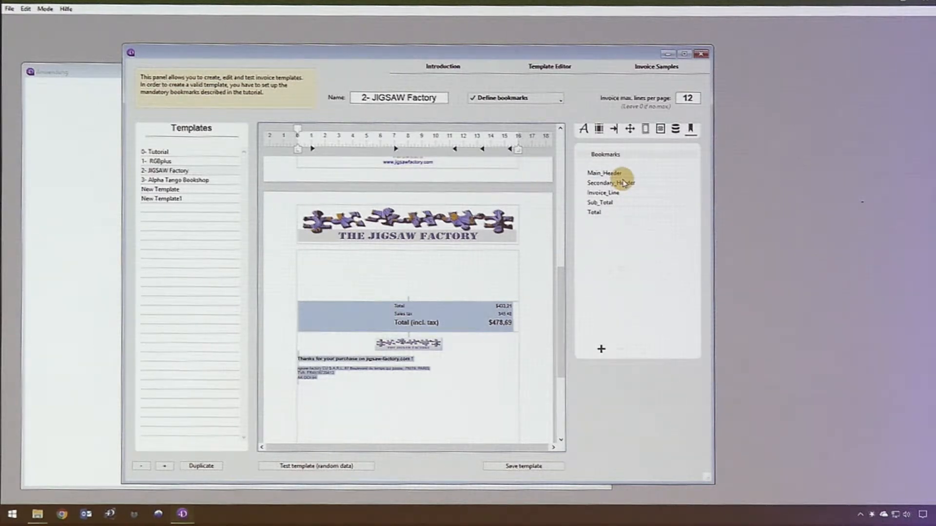
Check which areas of the template the Total and Main_Header bookmarks cover.
{"action": "left_click", "coordinate": [607, 212]}
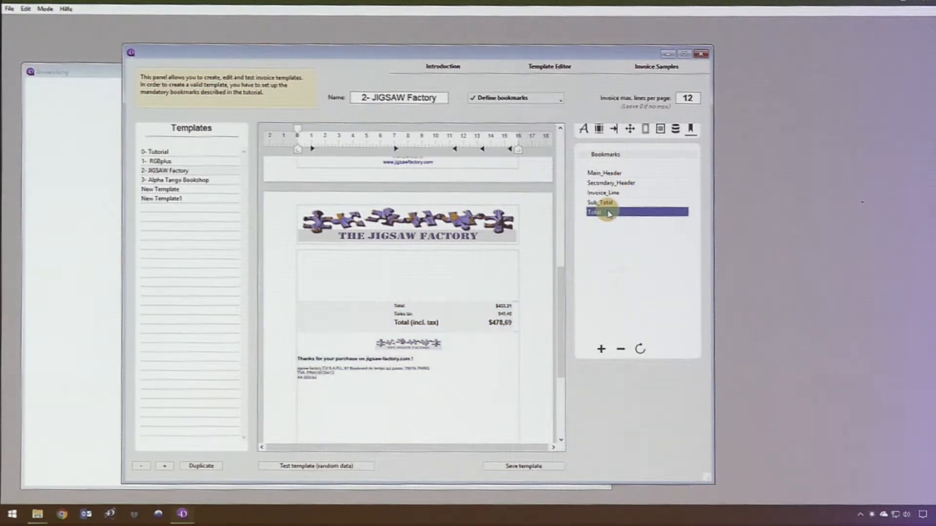
{"action": "left_click", "coordinate": [607, 173]}
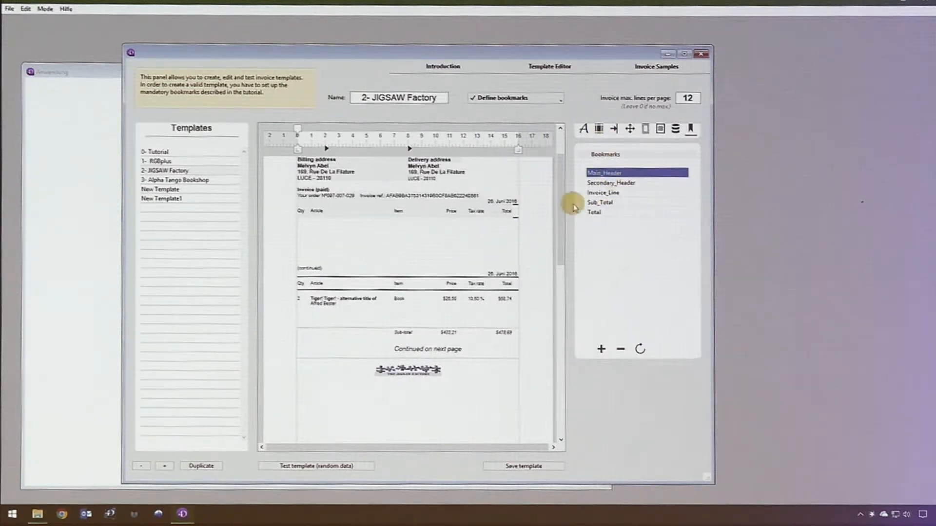
{"action": "scroll", "coordinate": [474, 240], "scroll_direction": "up", "scroll_amount": 2}
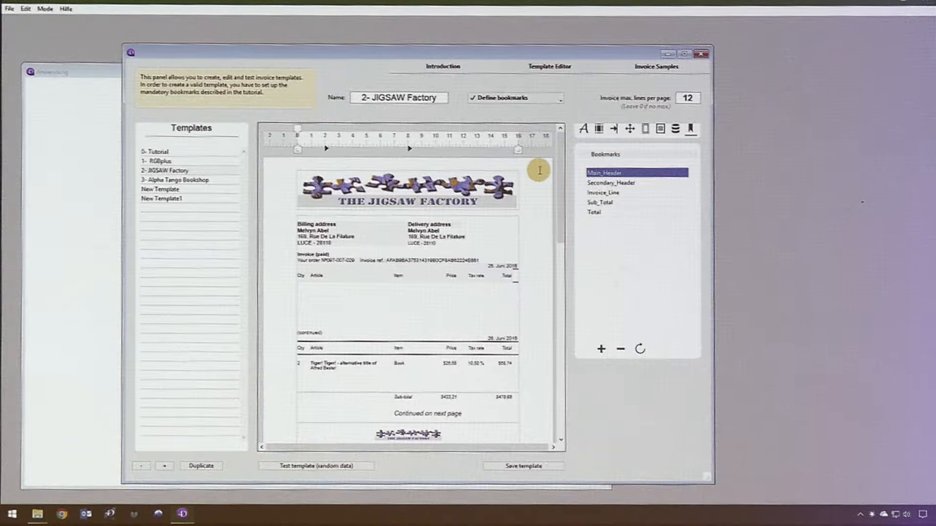
{"action": "left_click", "coordinate": [545, 131]}
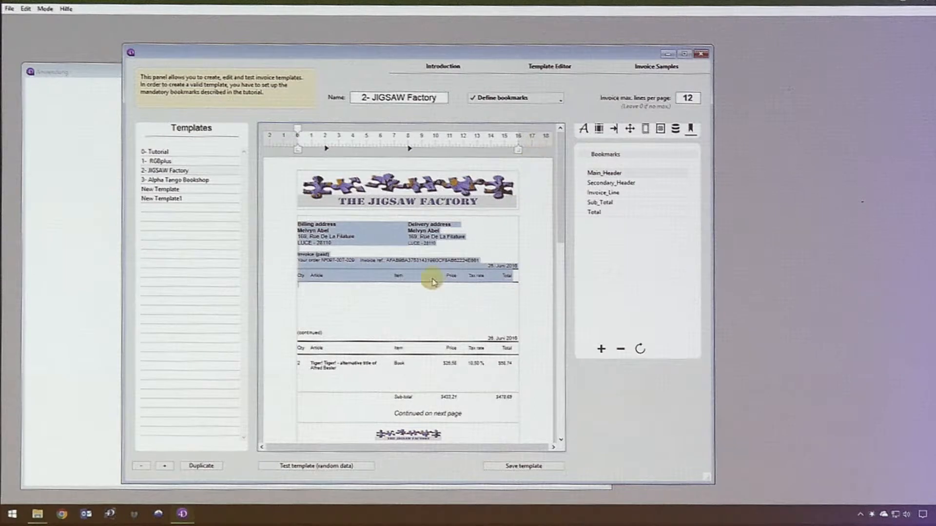
Highlight the article row from the quantity through the author name for inspection.
{"action": "left_click", "coordinate": [340, 370]}
{"action": "left_click", "coordinate": [293, 363]}
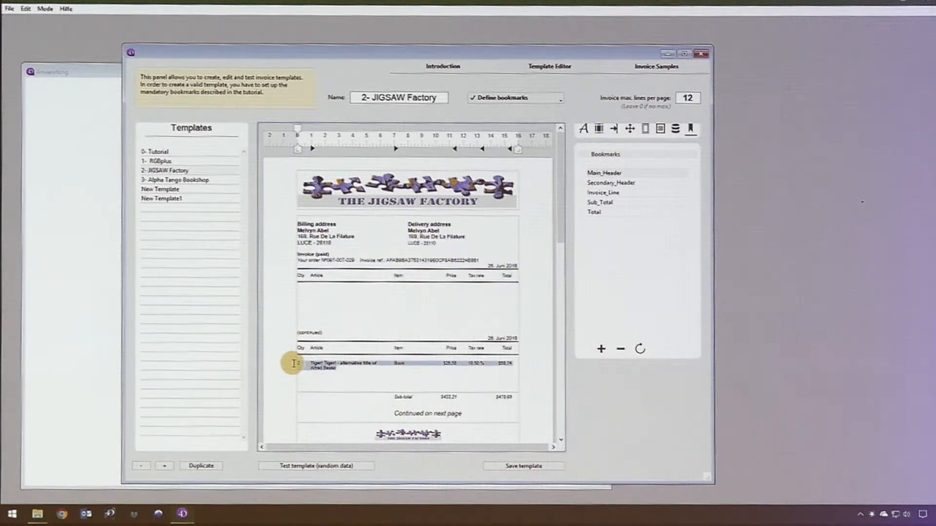
{"action": "left_click", "coordinate": [338, 370]}
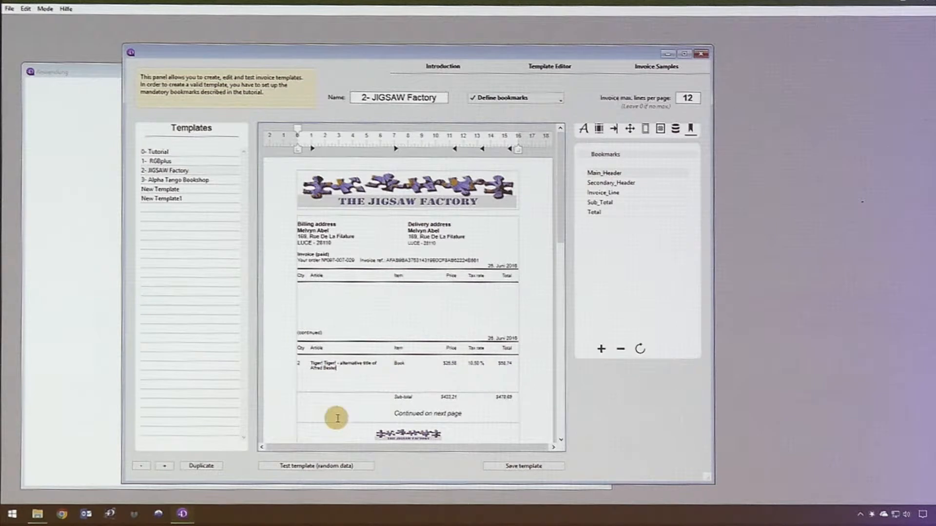
Test the JIGSAW Factory template repeatedly with random data.
{"action": "left_click", "coordinate": [332, 471]}
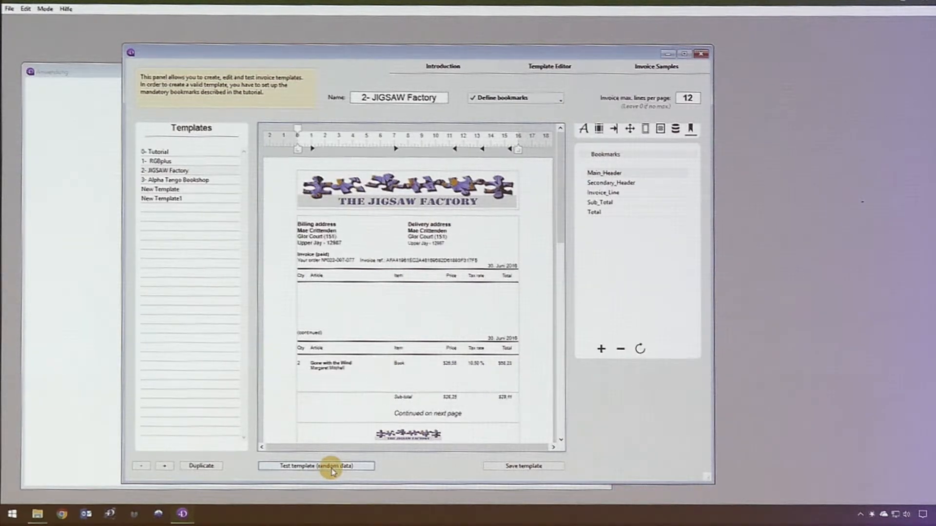
{"action": "left_click", "coordinate": [335, 470]}
{"action": "left_click", "coordinate": [335, 469]}
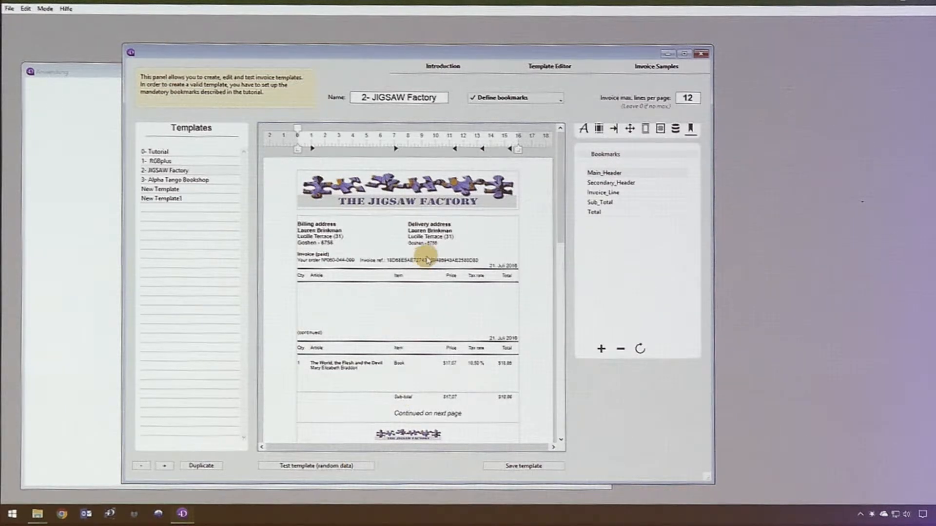
Open the invoice samples and examine the first customer's invoice across both pages, including the sub-total, continued header and total.
{"action": "left_click", "coordinate": [662, 70]}
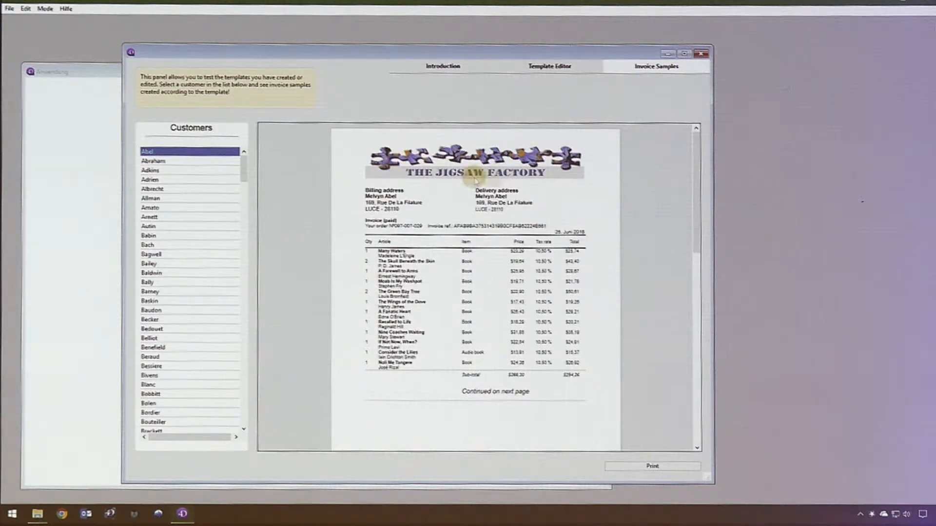
{"action": "left_click_drag", "start_coordinate": [699, 155], "coordinate": [704, 286]}
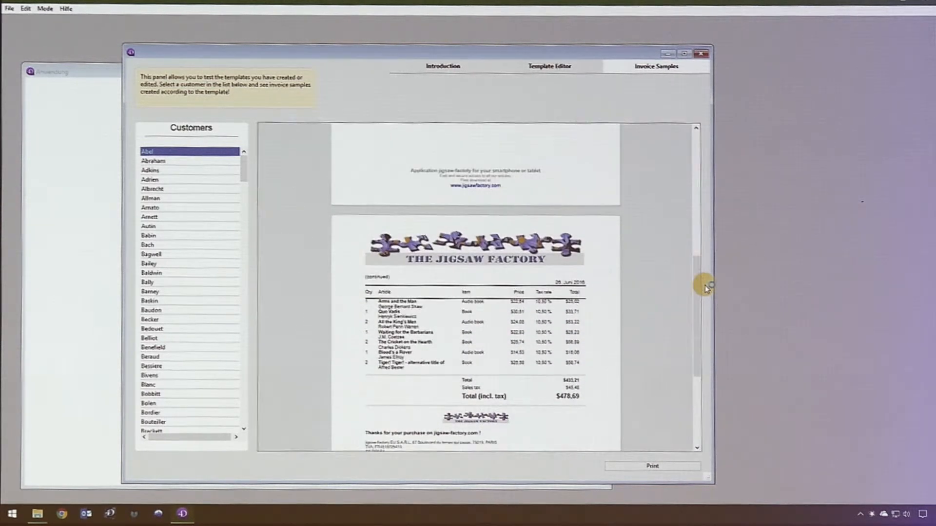
{"action": "scroll", "coordinate": [649, 305], "scroll_direction": "up", "scroll_amount": 5}
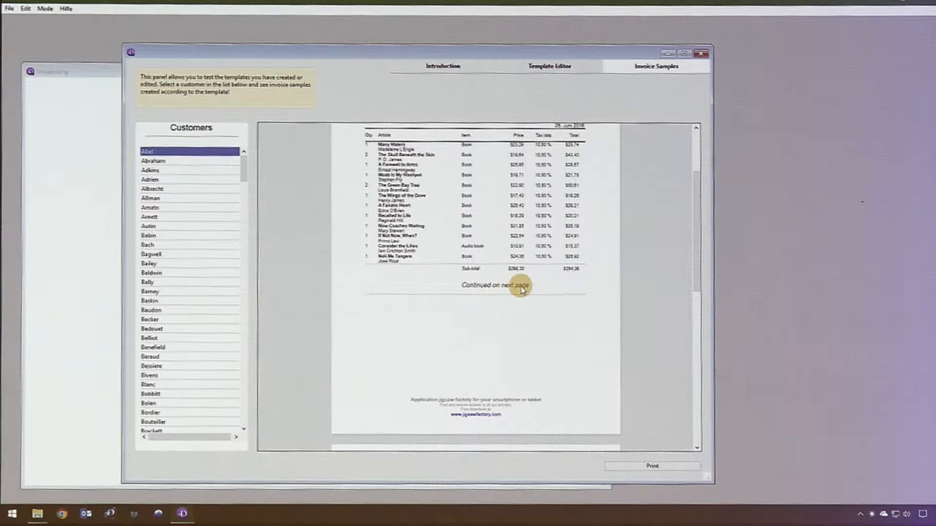
{"action": "scroll", "coordinate": [522, 290], "scroll_direction": "down", "scroll_amount": 5}
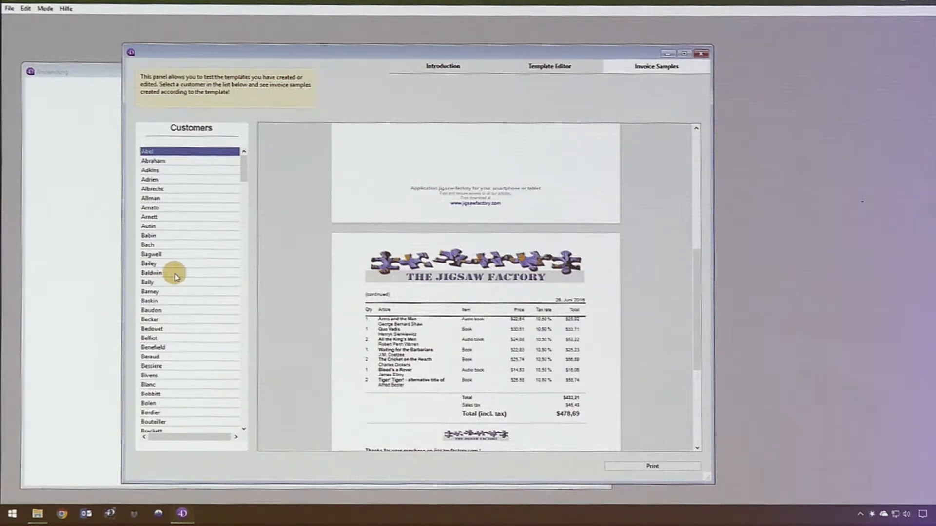
Preview the invoice samples of three further customers from the list.
{"action": "left_click", "coordinate": [178, 229]}
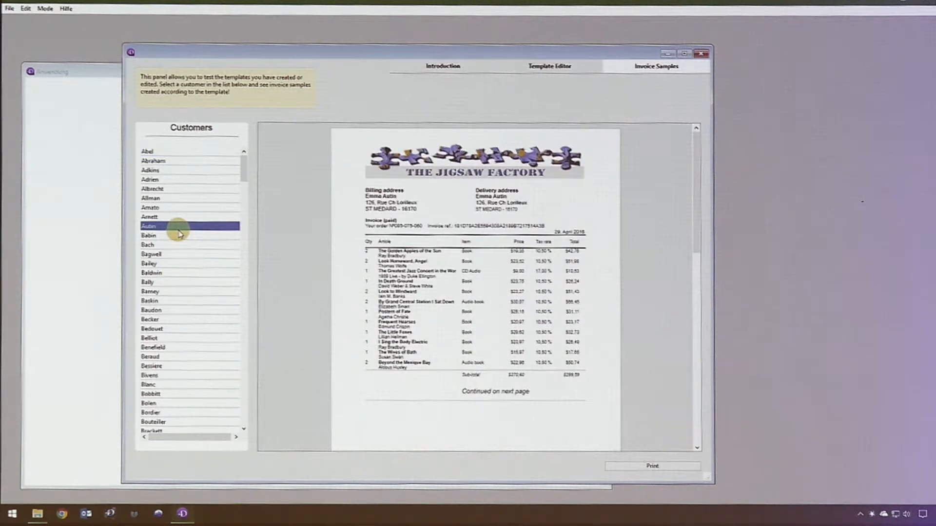
{"action": "left_click", "coordinate": [172, 256]}
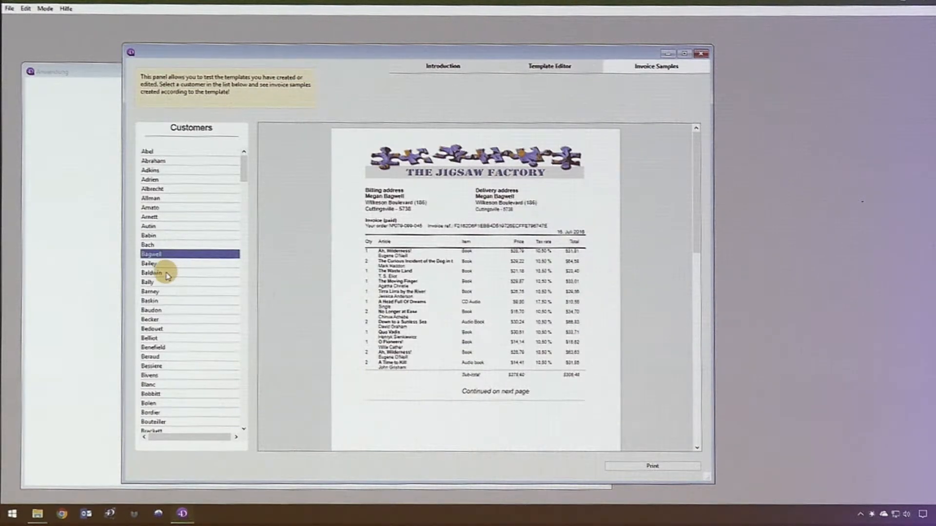
{"action": "left_click", "coordinate": [167, 275]}
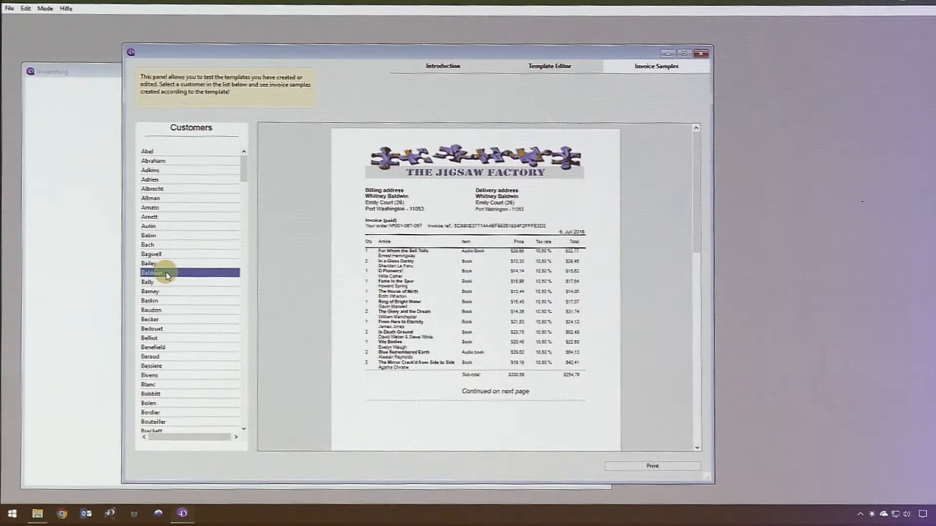
Preview the one-page invoice sample of another customer further down the list and examine it from header to footer.
{"action": "left_click", "coordinate": [169, 338]}
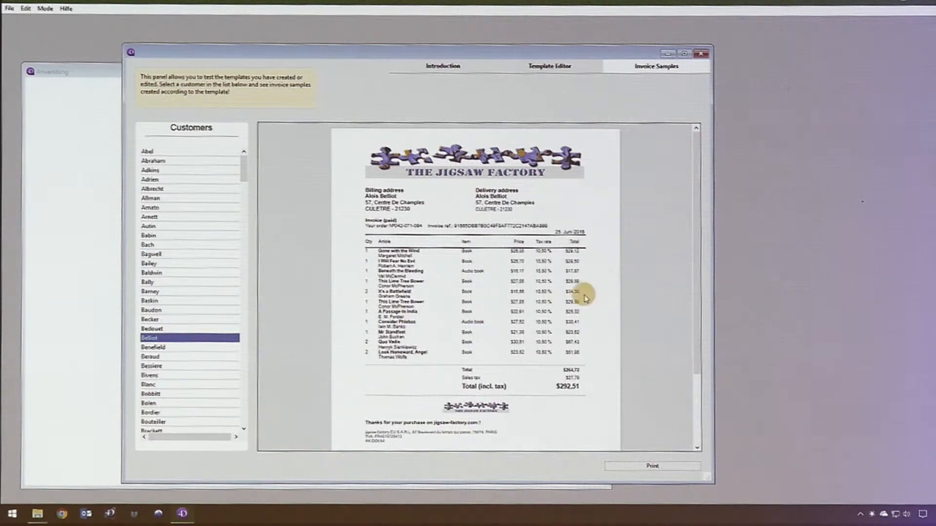
{"action": "left_click_drag", "start_coordinate": [696, 271], "coordinate": [697, 304]}
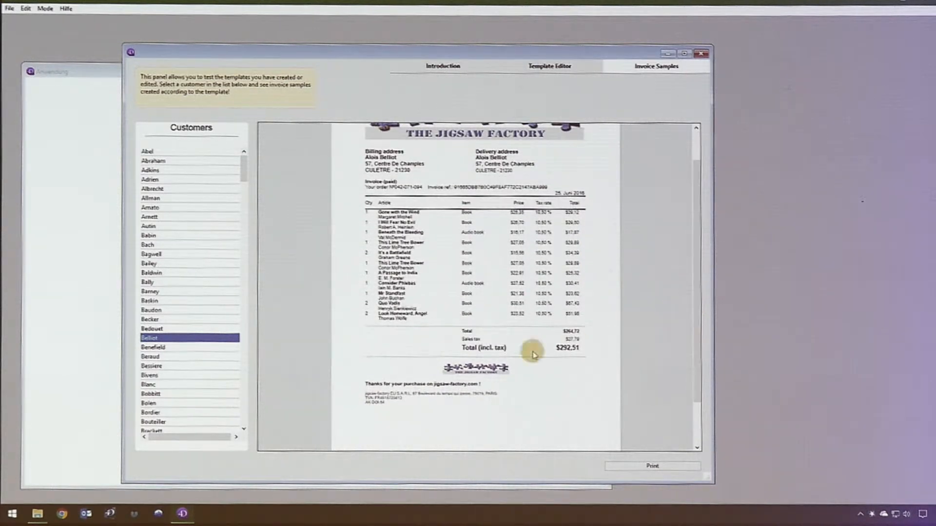
{"action": "left_click_drag", "start_coordinate": [697, 329], "coordinate": [694, 409]}
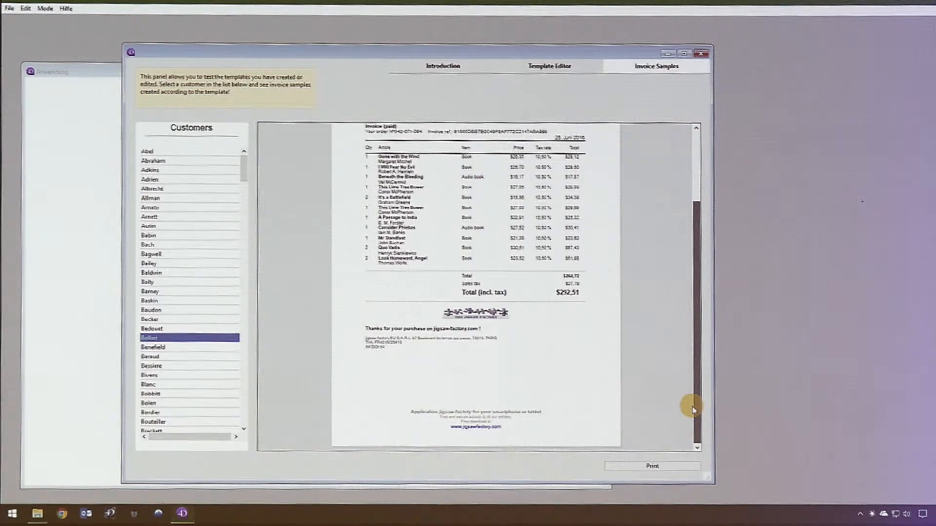
{"action": "left_click_drag", "start_coordinate": [694, 410], "coordinate": [709, 256]}
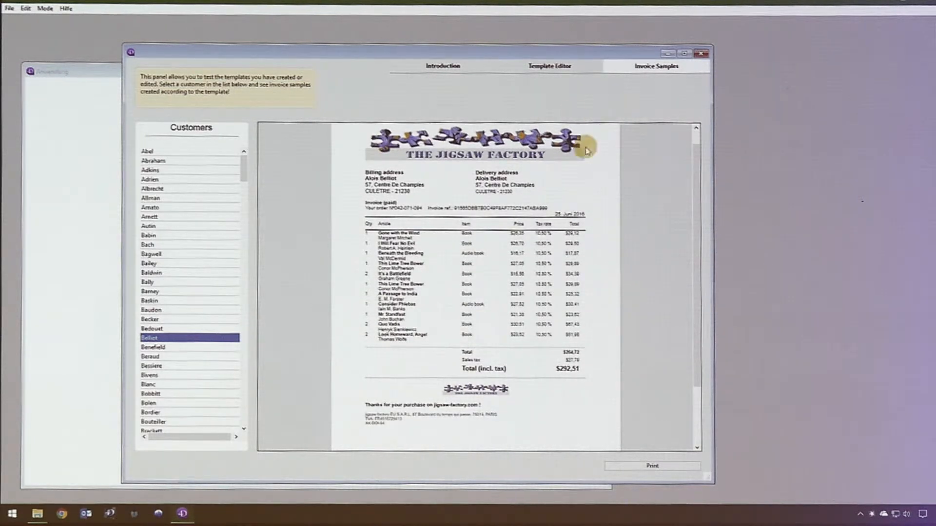
In the JIGSAW Factory template, add a short separator line directly below the author name of the invoice line.
{"action": "left_click", "coordinate": [559, 67]}
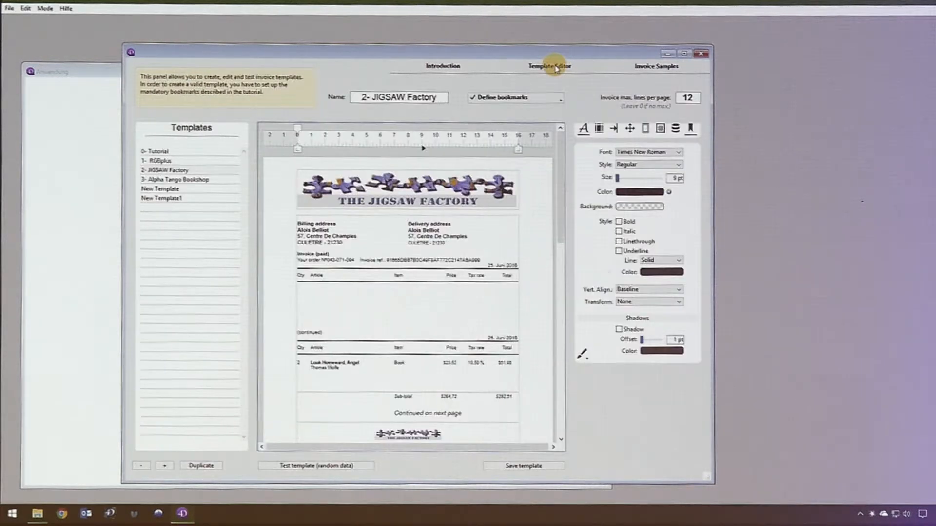
{"action": "scroll", "coordinate": [436, 327], "scroll_direction": "down", "scroll_amount": 2}
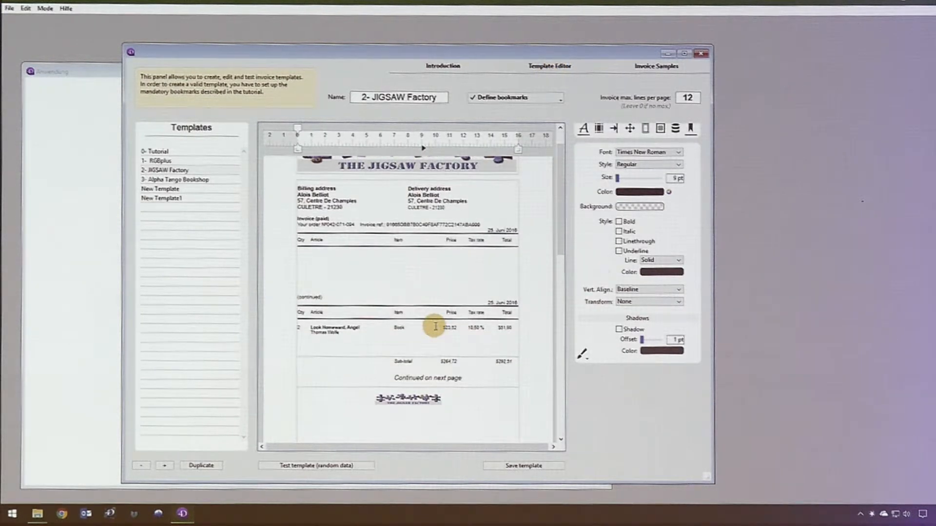
{"action": "left_click", "coordinate": [342, 337]}
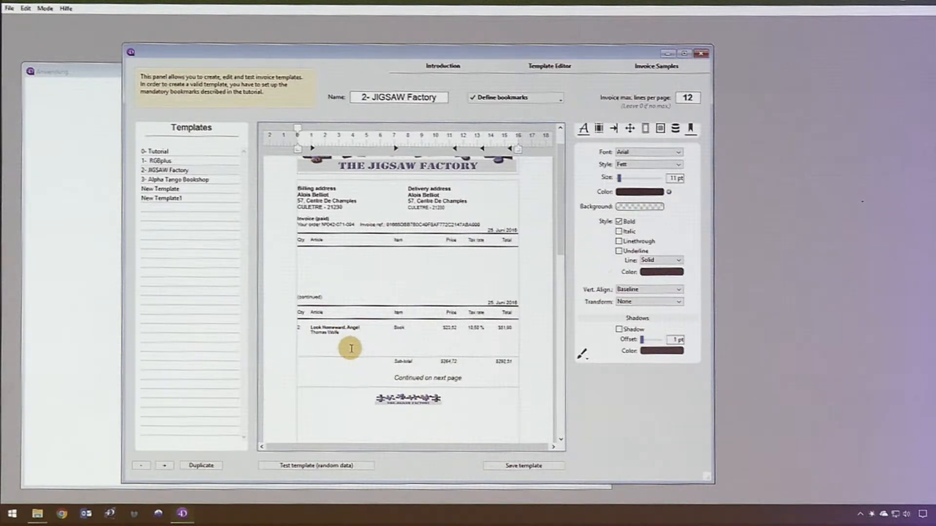
{"action": "left_click", "coordinate": [339, 338]}
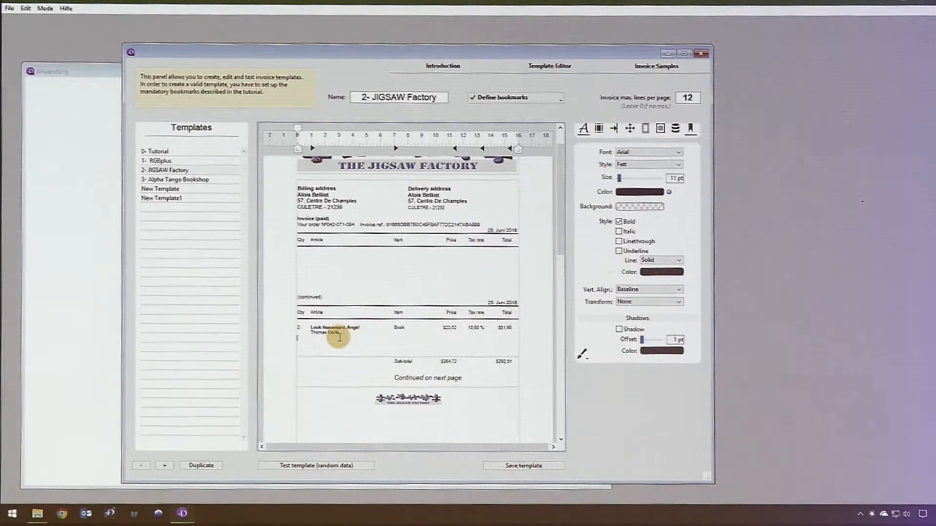
{"action": "type", "text": "-----------------------------------------"}
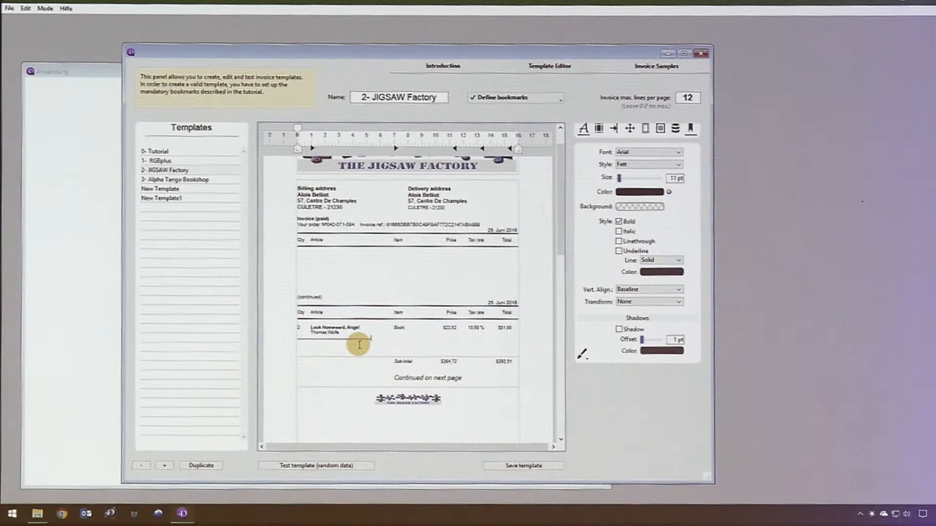
Redefine the Invoice_Line bookmark to span the article row, the author name and the separator line, and check the bookmark's range.
{"action": "left_click", "coordinate": [691, 128]}
{"action": "left_click", "coordinate": [608, 193]}
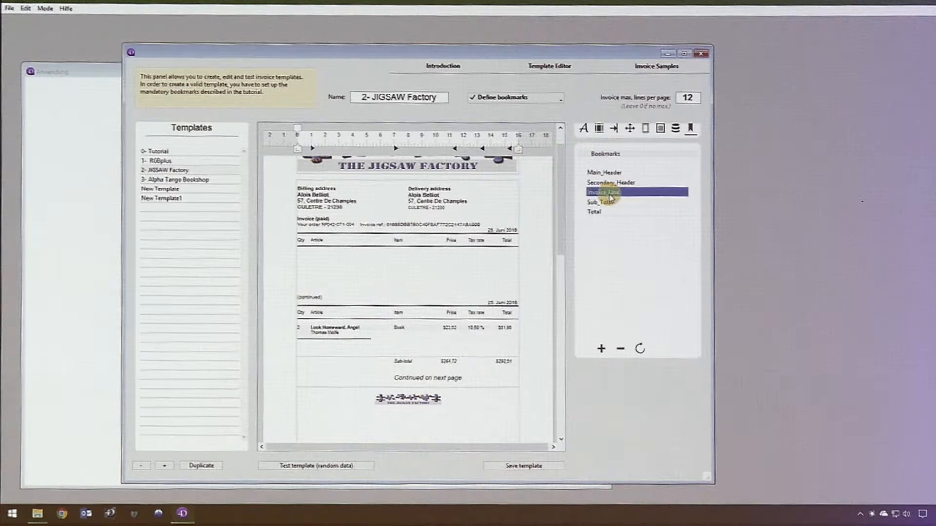
{"action": "left_click_drag", "start_coordinate": [369, 339], "coordinate": [292, 336]}
{"action": "left_click", "coordinate": [284, 329]}
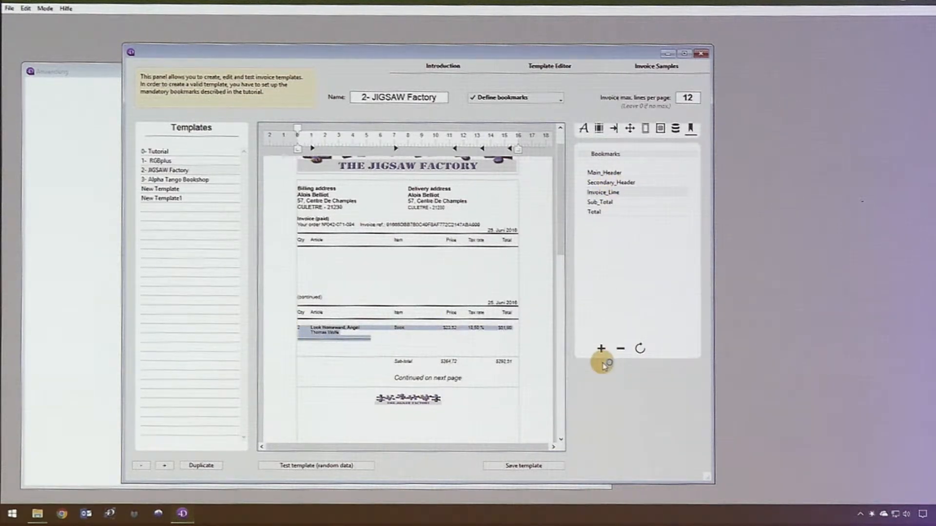
{"action": "left_click", "coordinate": [483, 98]}
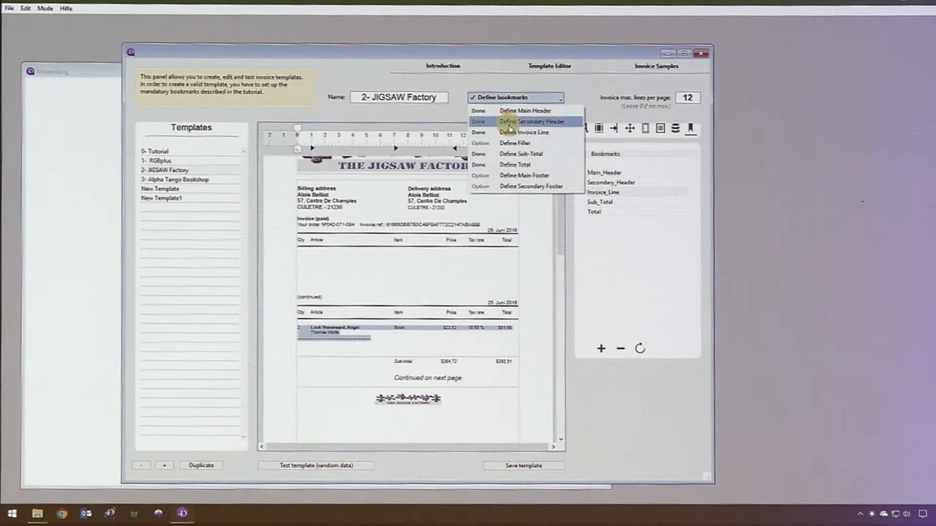
{"action": "left_click", "coordinate": [529, 133]}
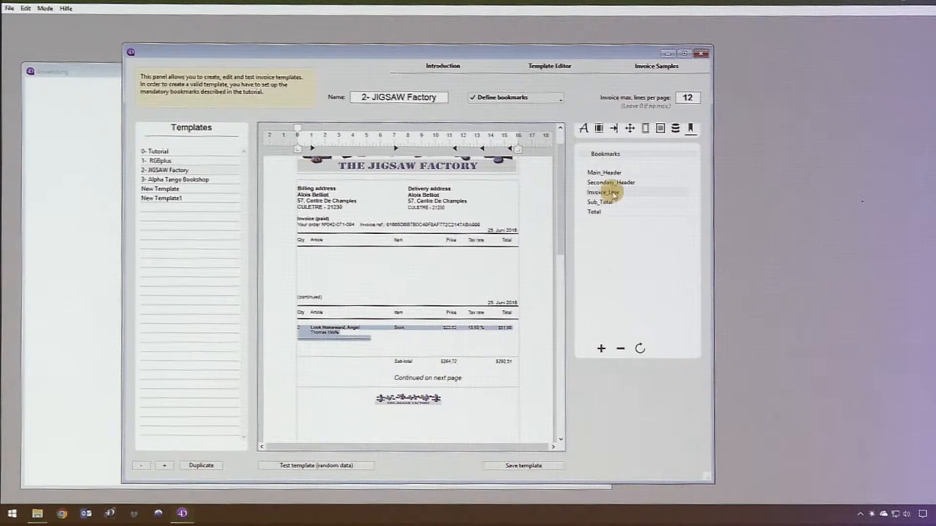
{"action": "left_click", "coordinate": [613, 173]}
{"action": "left_click", "coordinate": [604, 192]}
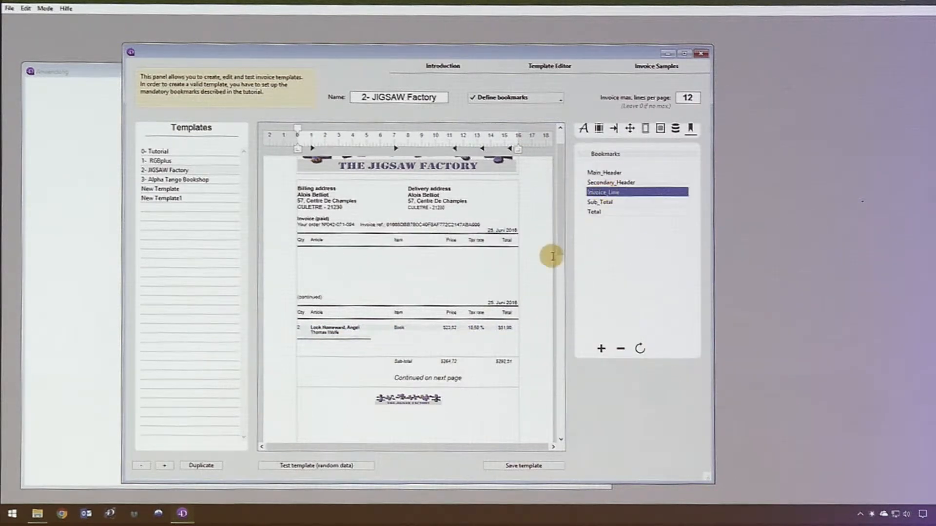
{"action": "left_click", "coordinate": [376, 339]}
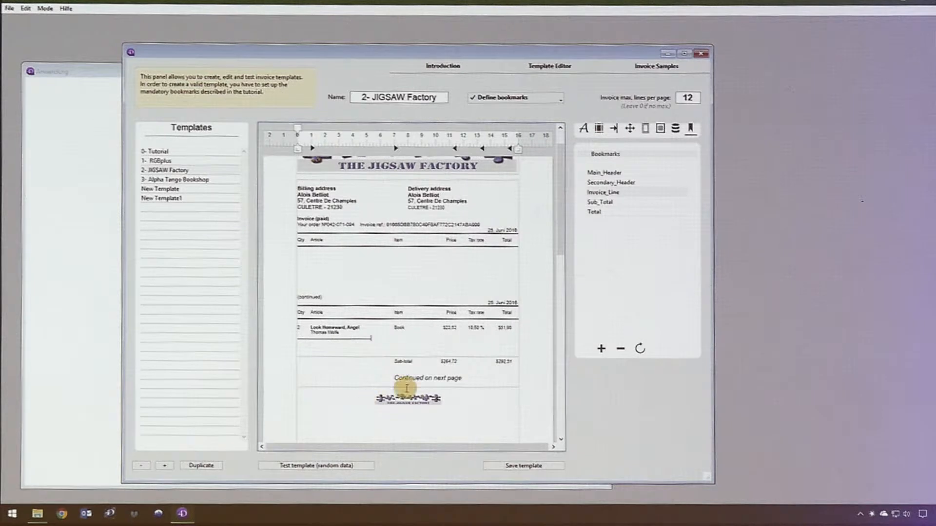
Check the separator lines between articles in the invoice samples of the first customer and another customer further down the list.
{"action": "left_click", "coordinate": [659, 68]}
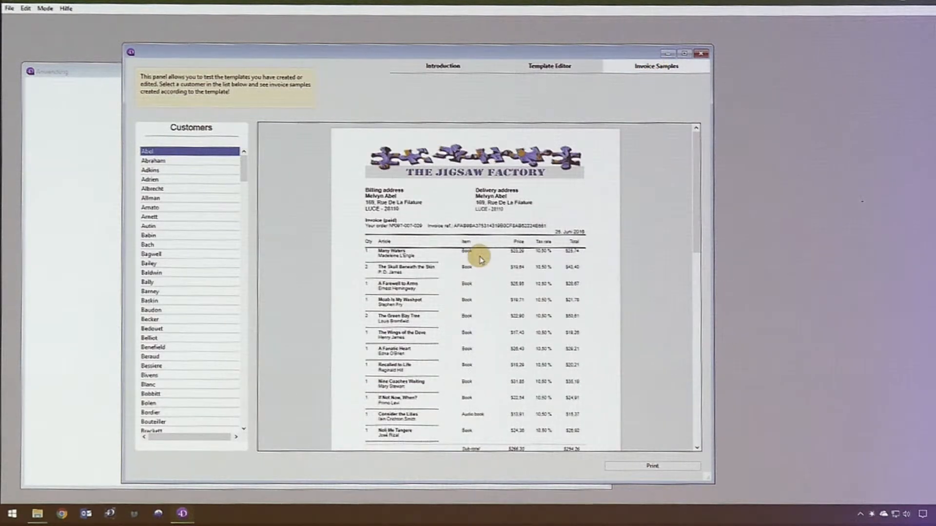
{"action": "scroll", "coordinate": [480, 258], "scroll_direction": "down", "scroll_amount": 3}
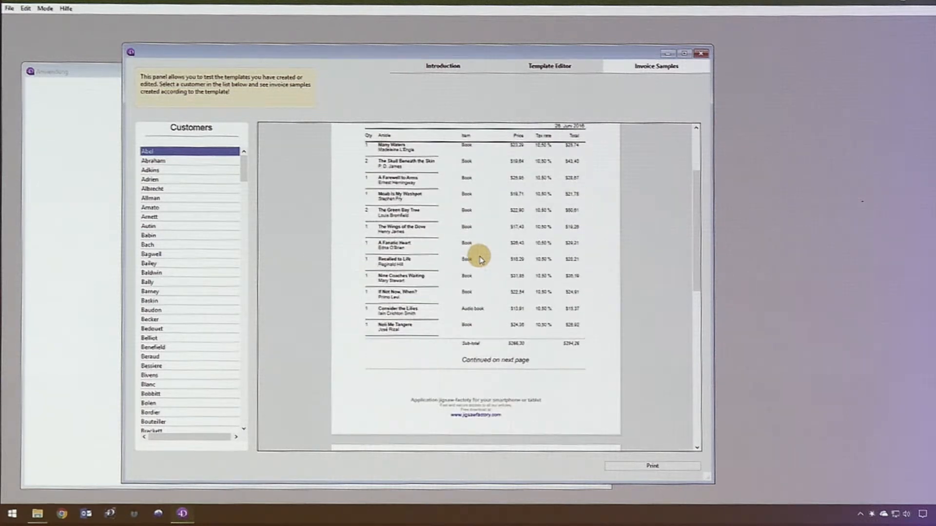
{"action": "left_click", "coordinate": [192, 198]}
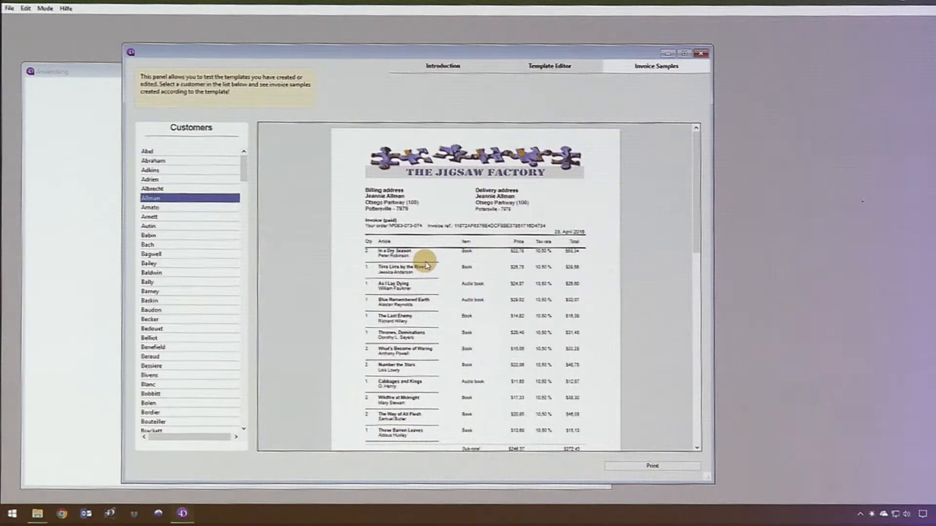